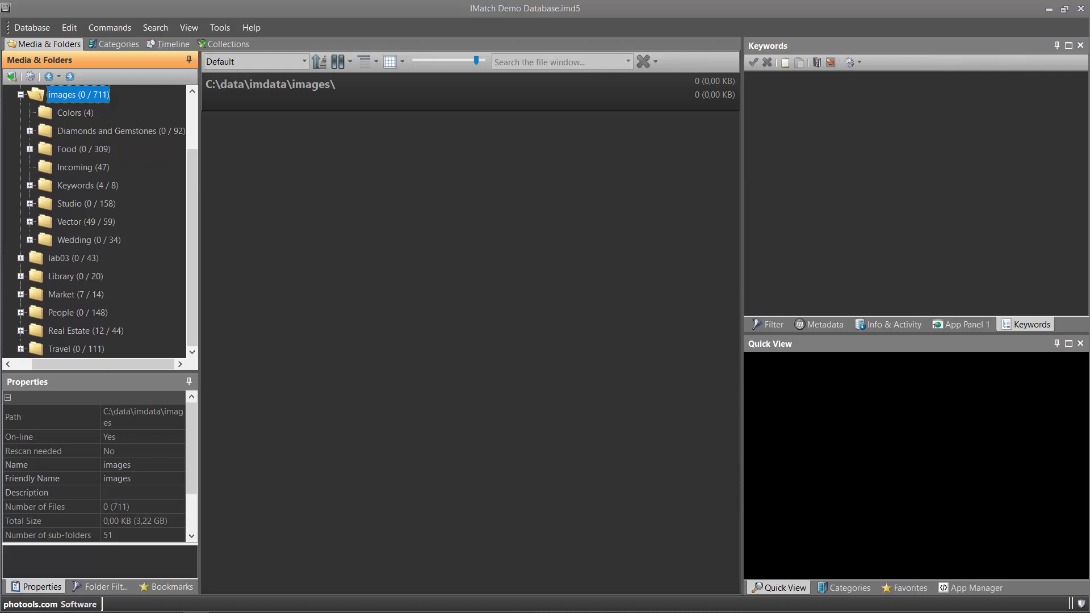
Step: Open the Keywords (4 / 8) folder under images to show its four images
{"action": "left_click", "coordinate": [88, 185]}
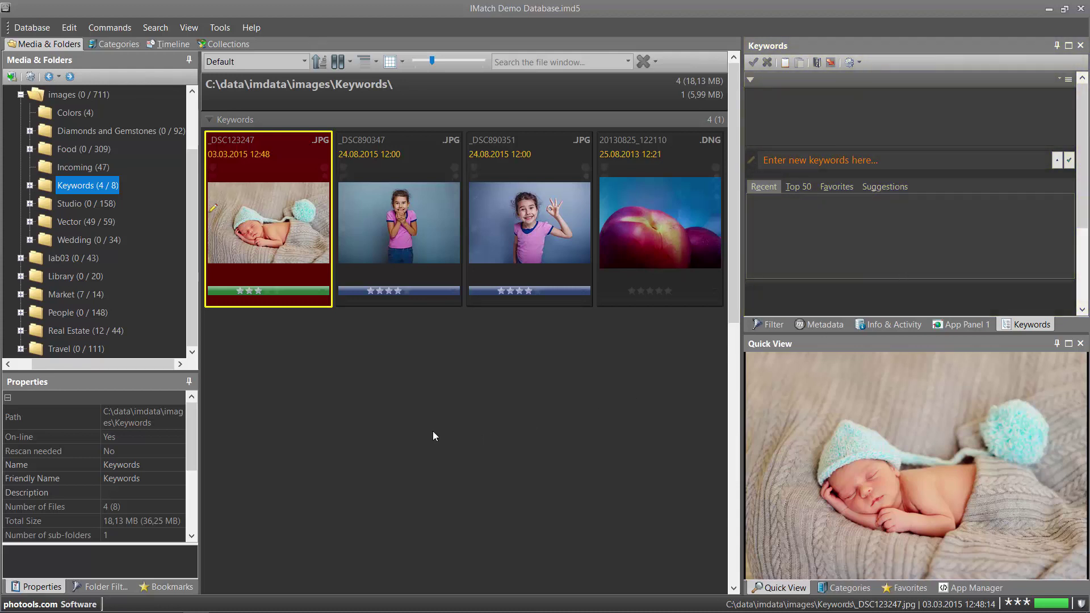
Step: Switch the file window layout to Titles, Descriptions and Keywords
{"action": "left_click", "coordinate": [404, 63]}
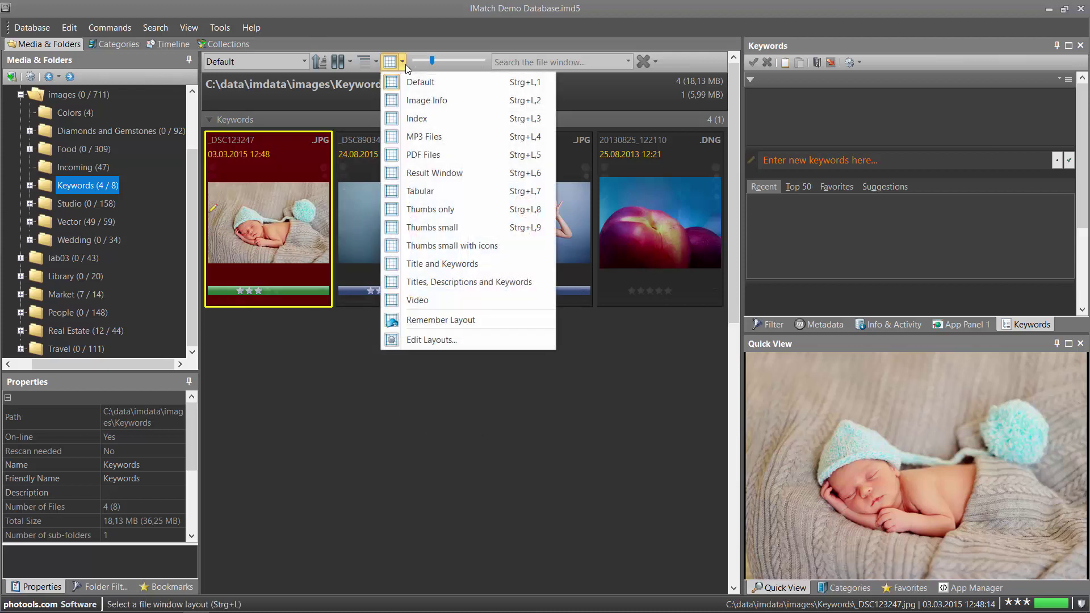
{"action": "left_click", "coordinate": [470, 283]}
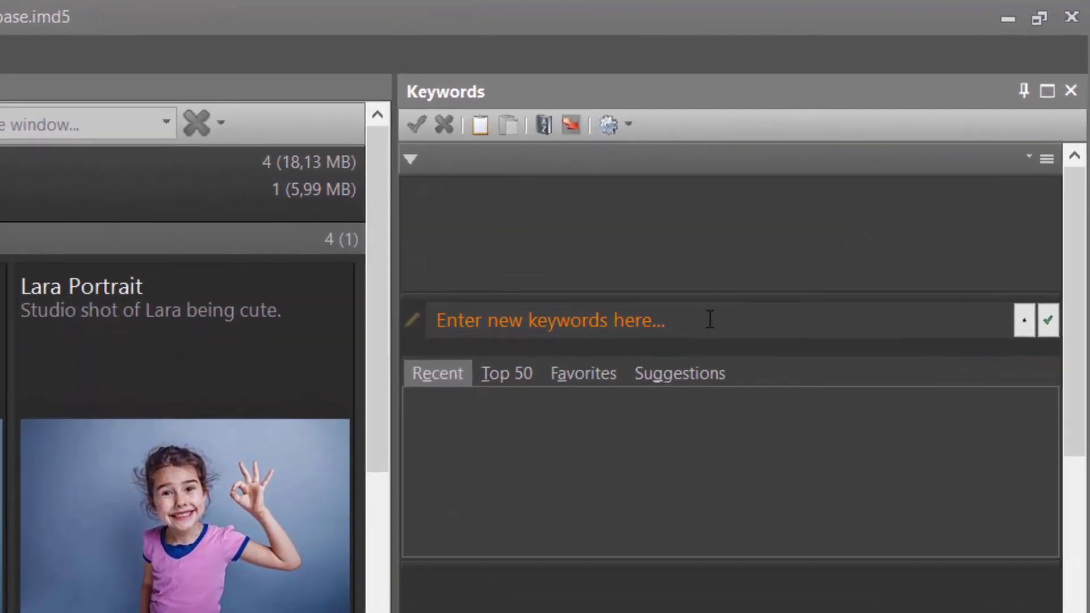
Step: Enter baby, the child's name, sleeping and couch as keywords on the baby photo and save
{"action": "left_click", "coordinate": [710, 319]}
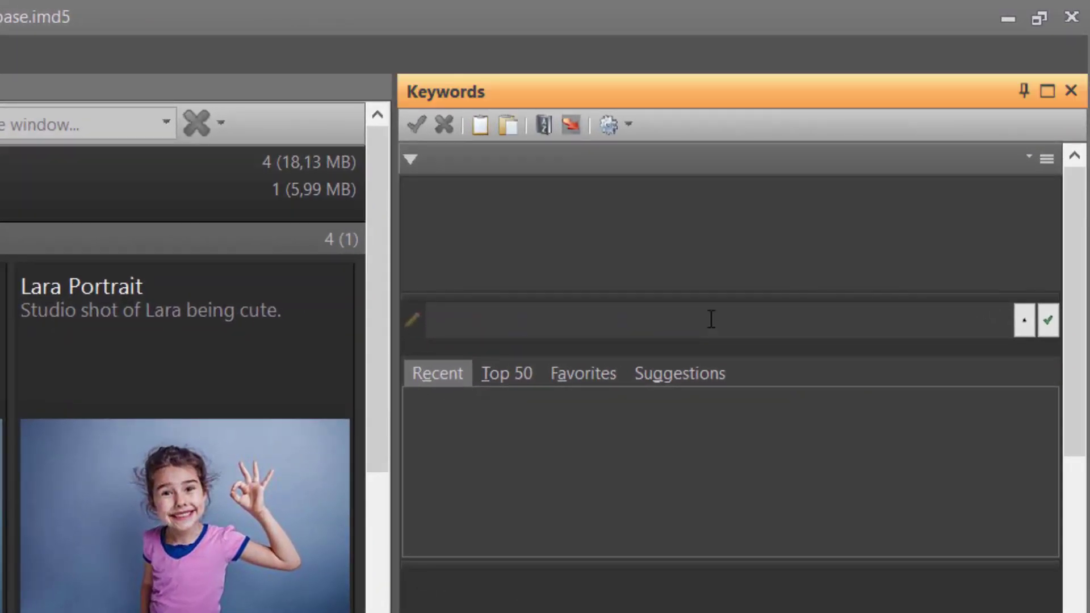
{"action": "type", "text": "bab"}
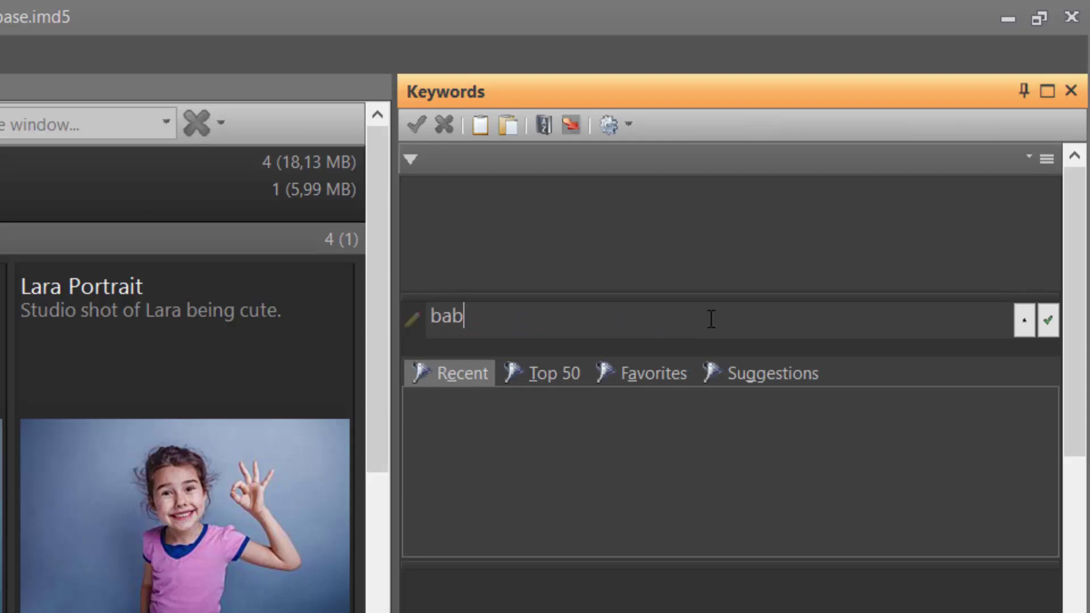
{"action": "type", "text": "y"}
{"action": "key", "text": "Return"}
{"action": "type", "text": "Jason"}
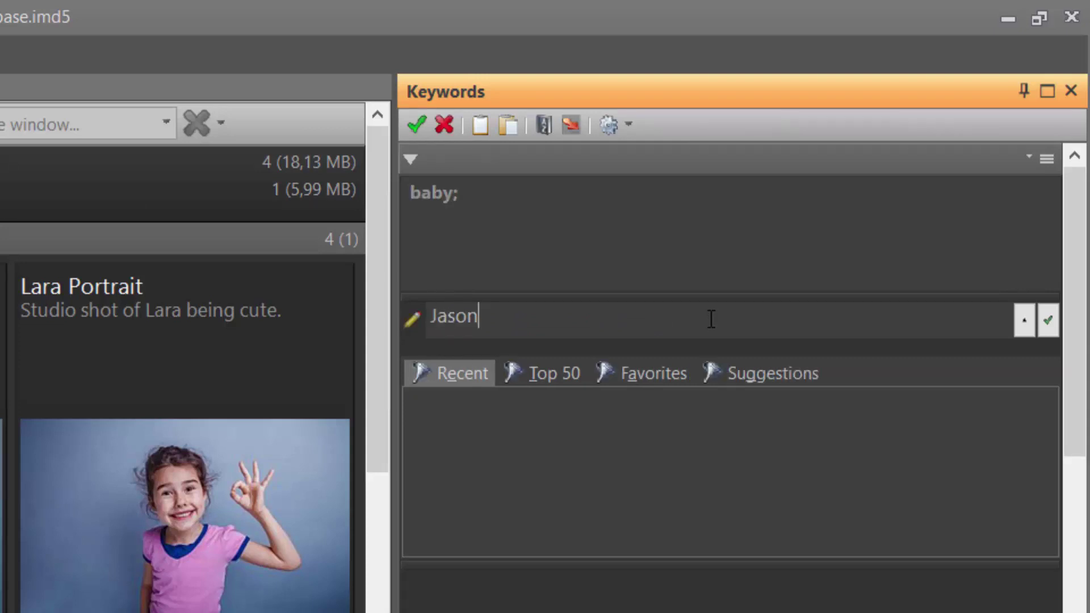
{"action": "key", "text": "Return"}
{"action": "type", "text": "sleepi"}
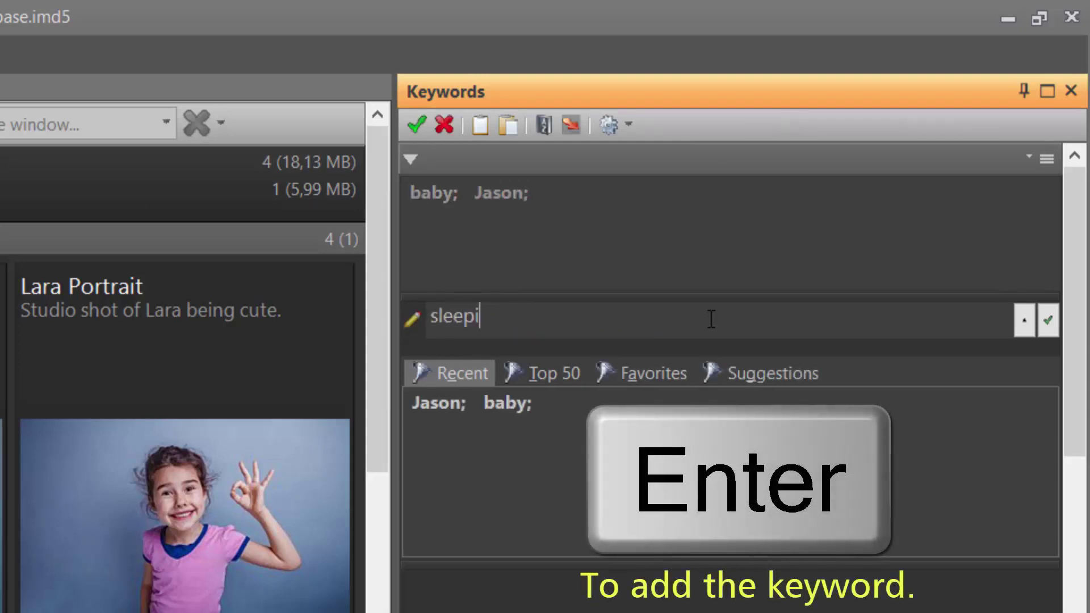
{"action": "type", "text": "ng"}
{"action": "key", "text": "Return"}
{"action": "type", "text": "couc"}
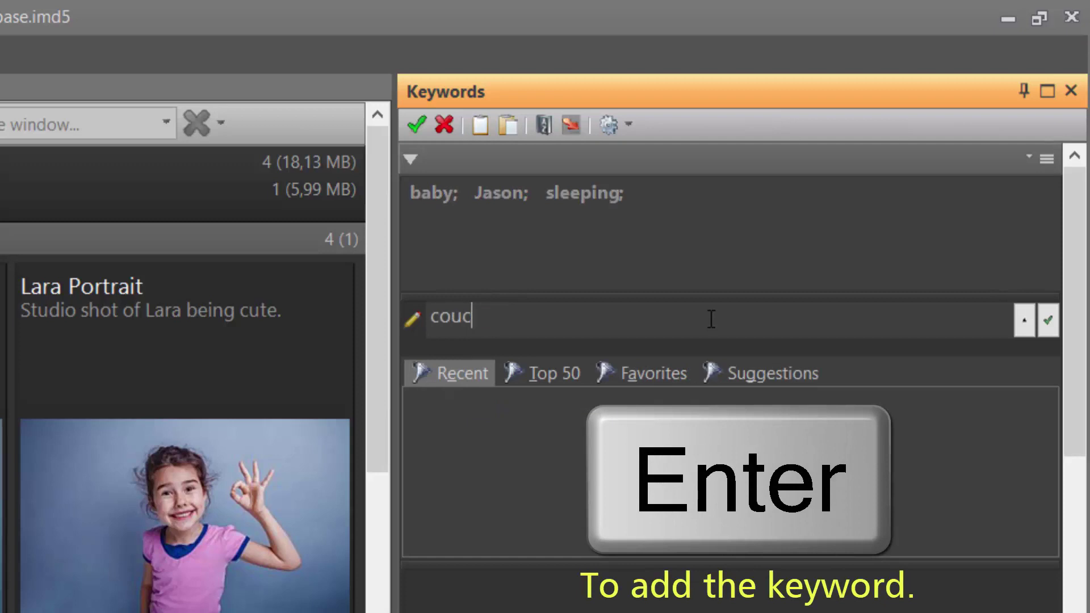
{"action": "type", "text": "h"}
{"action": "key", "text": "Return"}
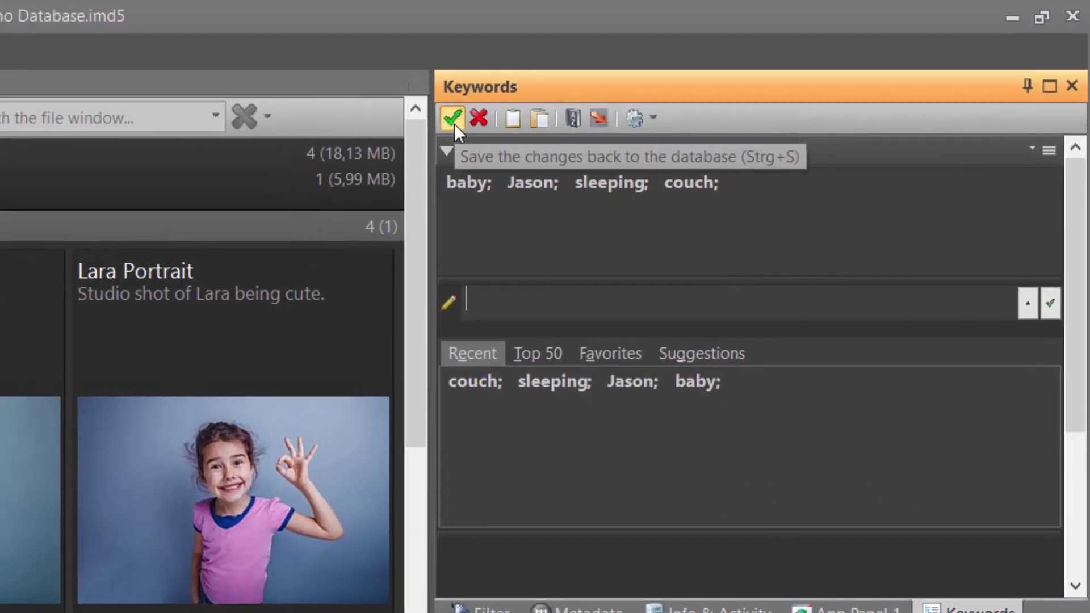
{"action": "left_click", "coordinate": [420, 128]}
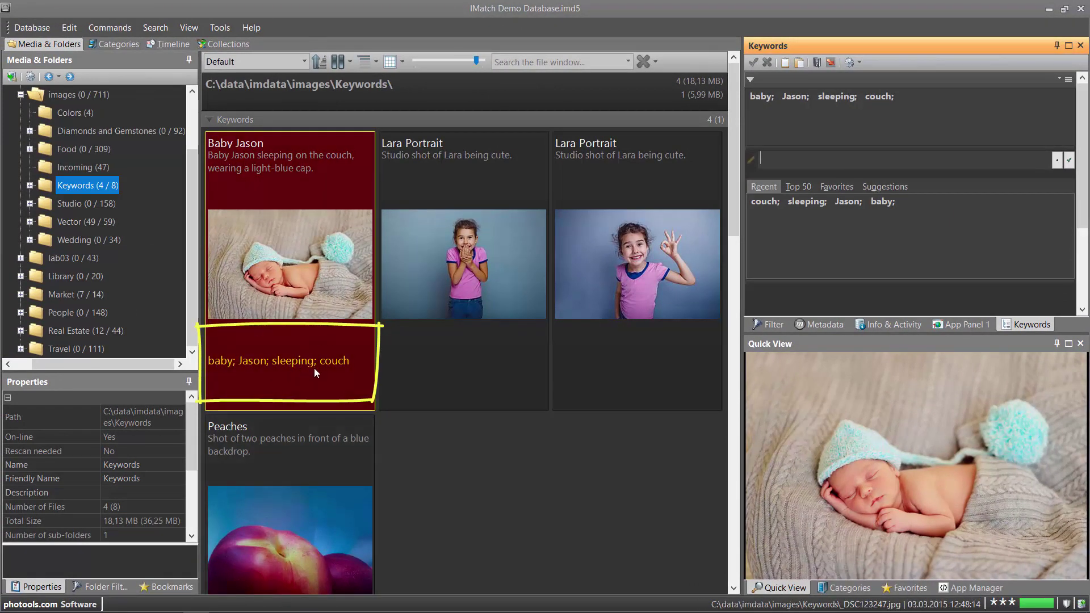
Step: Tag the first portrait of the girl with her name, studio and funny
{"action": "key", "text": "Right"}
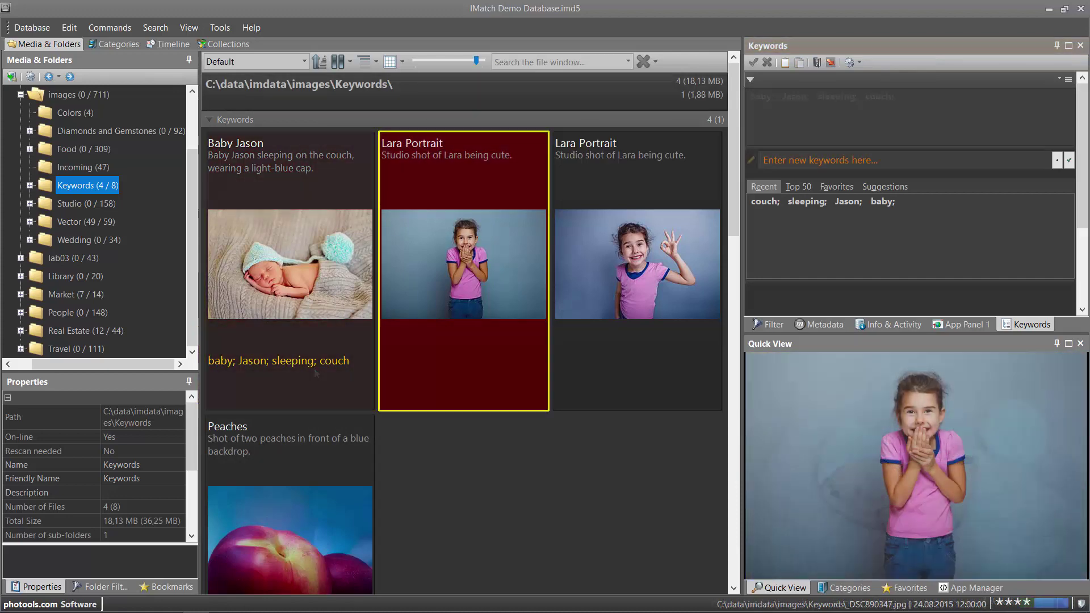
{"action": "left_click", "coordinate": [859, 164]}
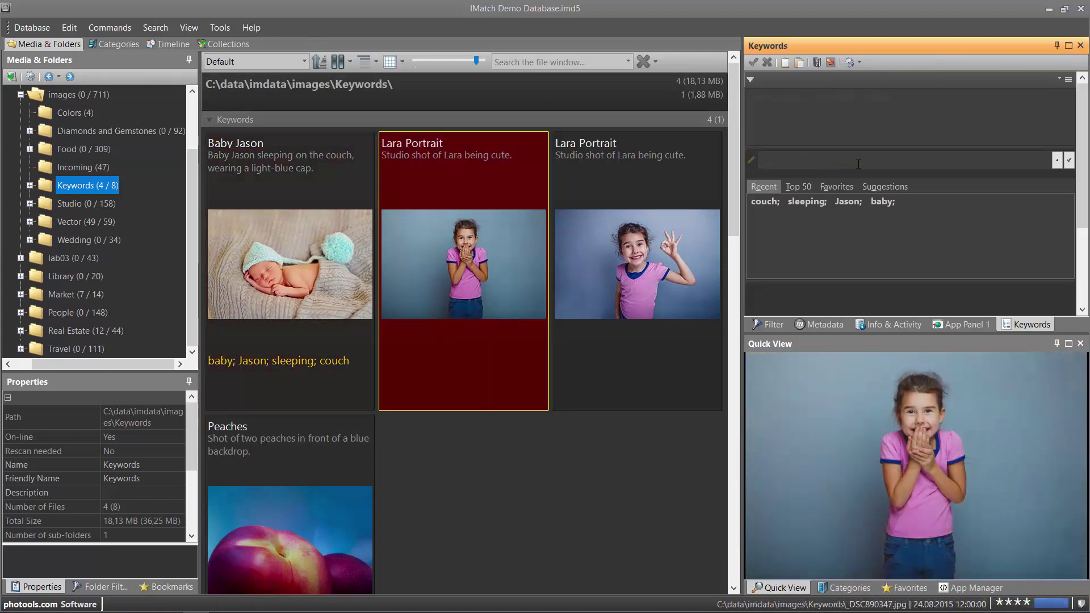
{"action": "type", "text": "Lara"}
{"action": "key", "text": "Return"}
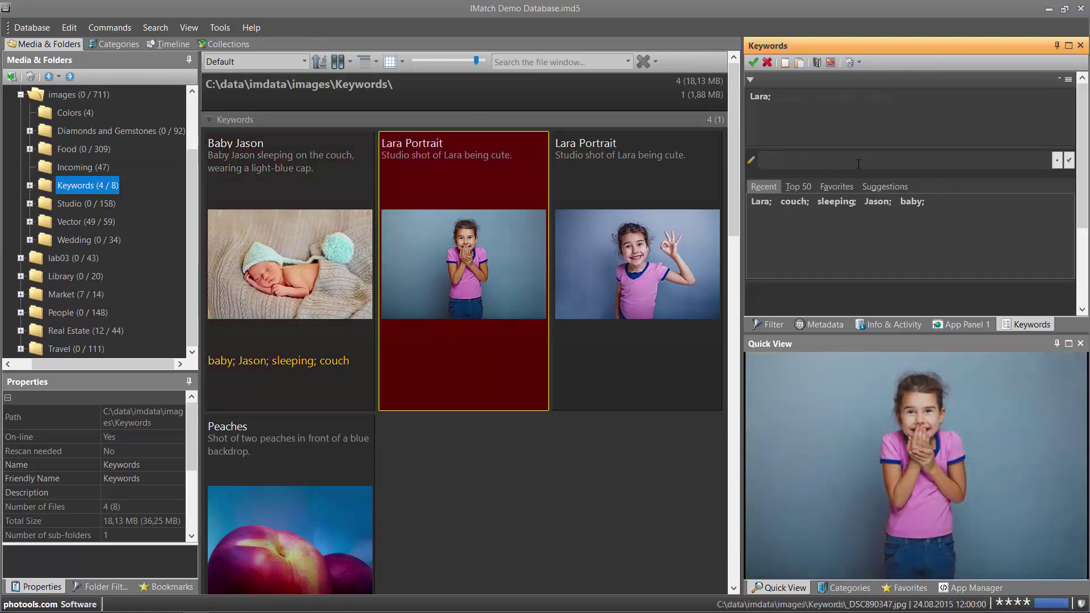
{"action": "type", "text": "studio"}
{"action": "key", "text": "Return"}
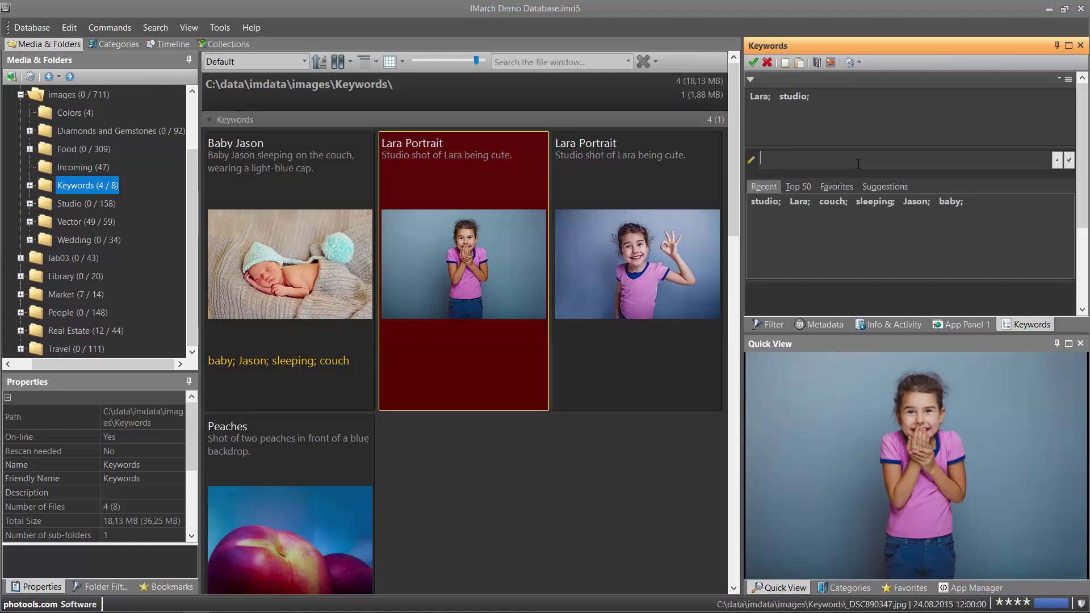
{"action": "type", "text": "funny"}
{"action": "key", "text": "Return"}
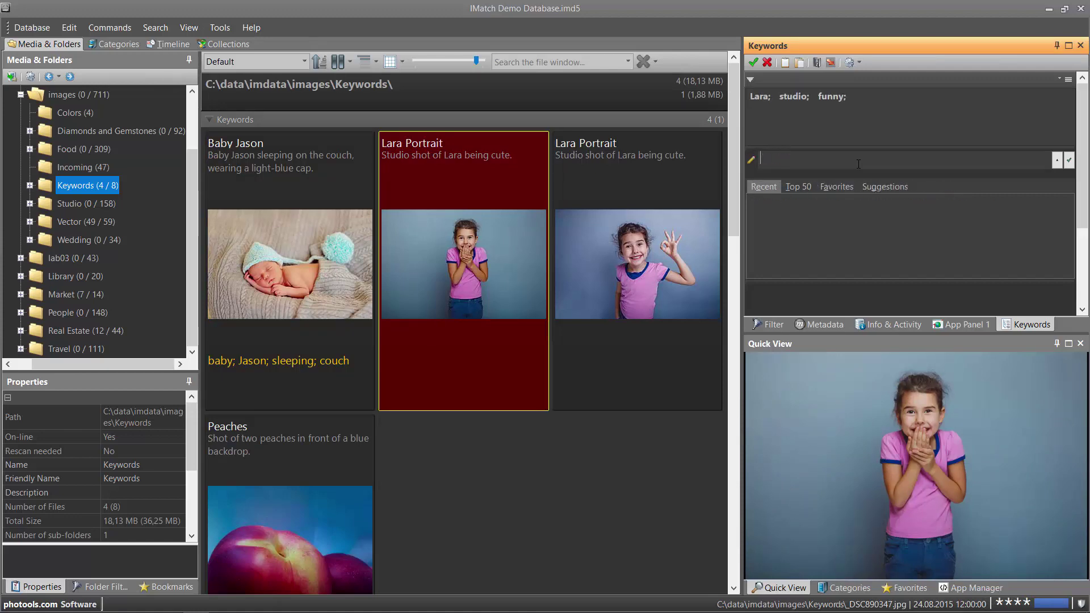
{"action": "key", "text": "Return"}
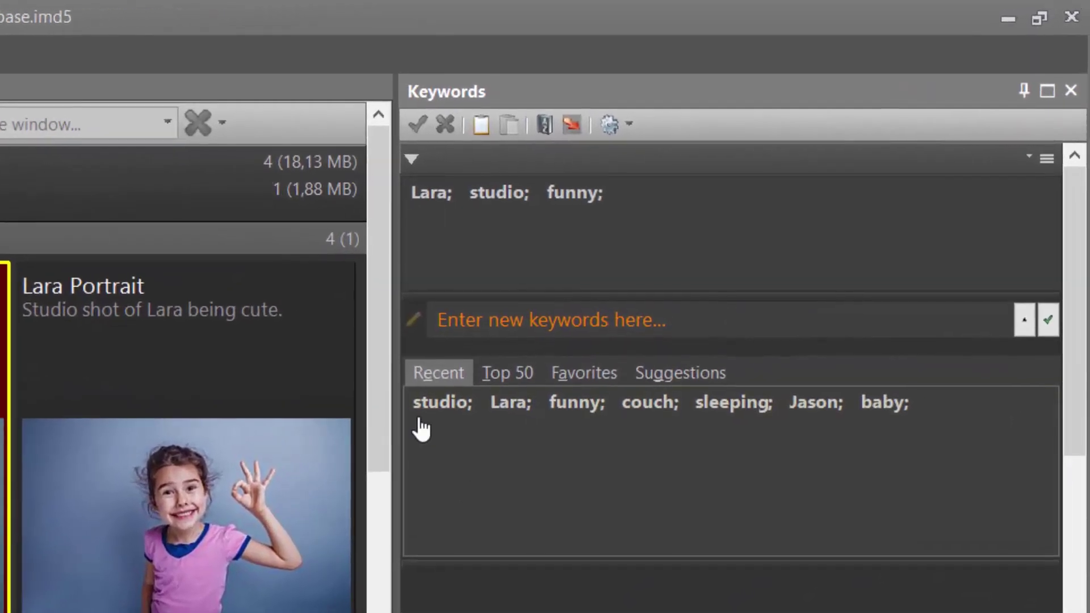
Step: Add studio, the girl's name and funny to the second portrait from Recent keywords and apply
{"action": "left_click", "coordinate": [415, 387]}
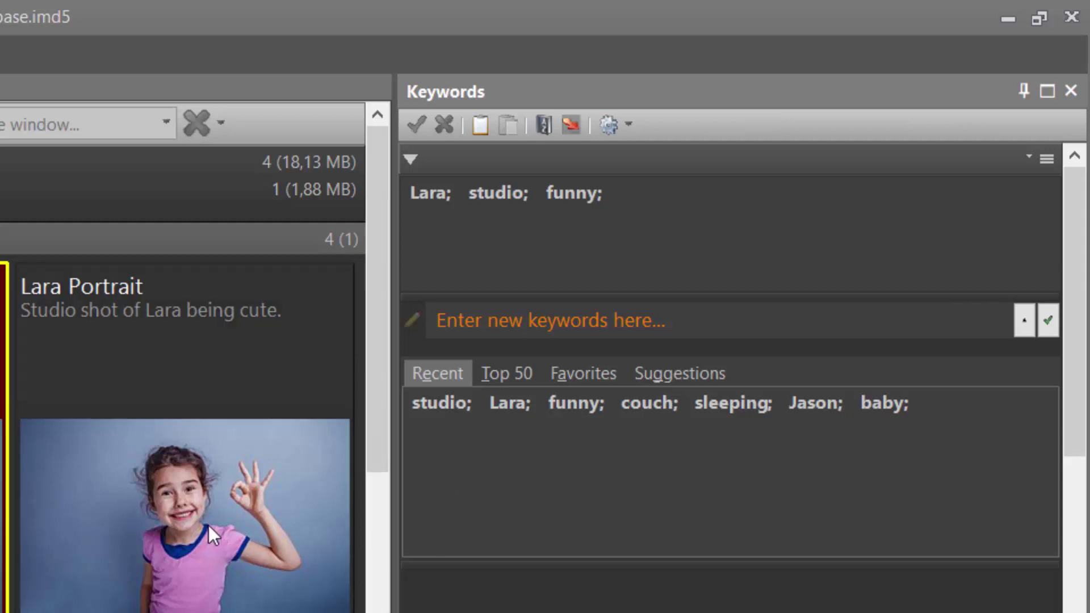
{"action": "left_click", "coordinate": [190, 509]}
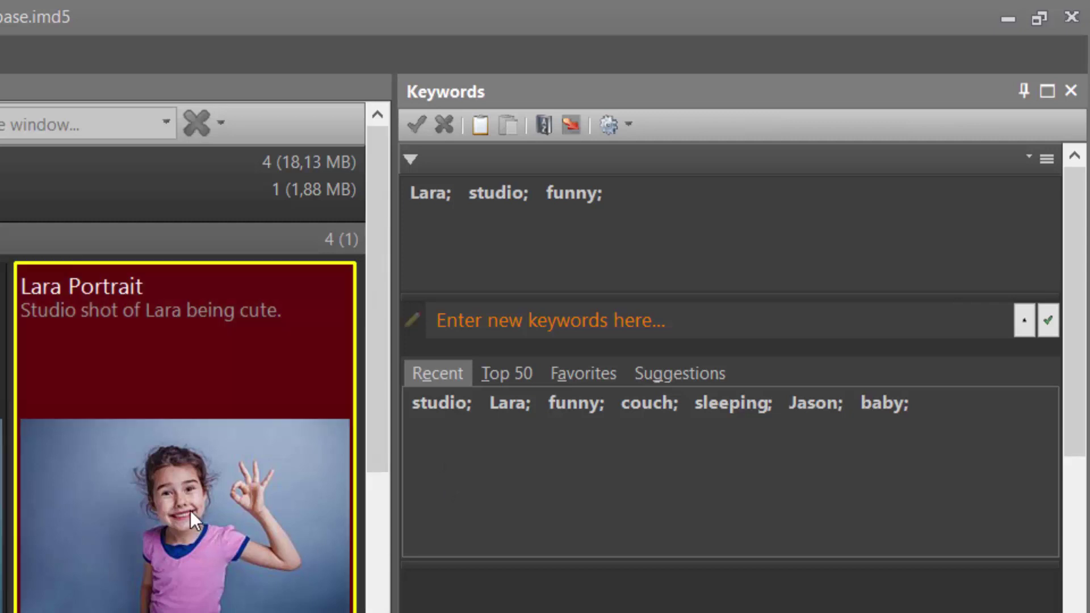
{"action": "left_click", "coordinate": [441, 404]}
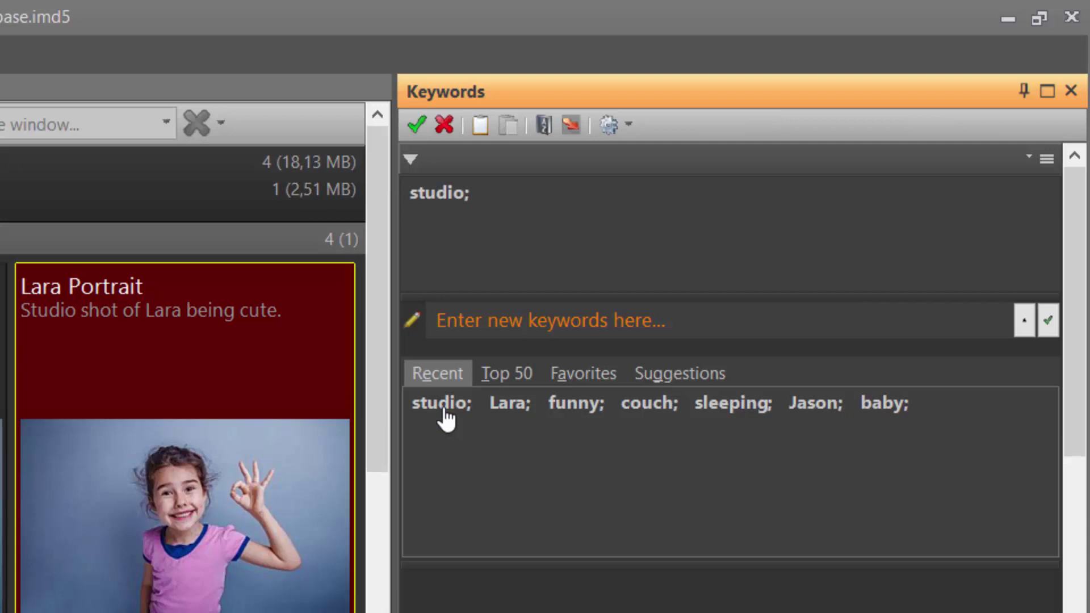
{"action": "left_click", "coordinate": [508, 416]}
{"action": "left_click", "coordinate": [575, 416]}
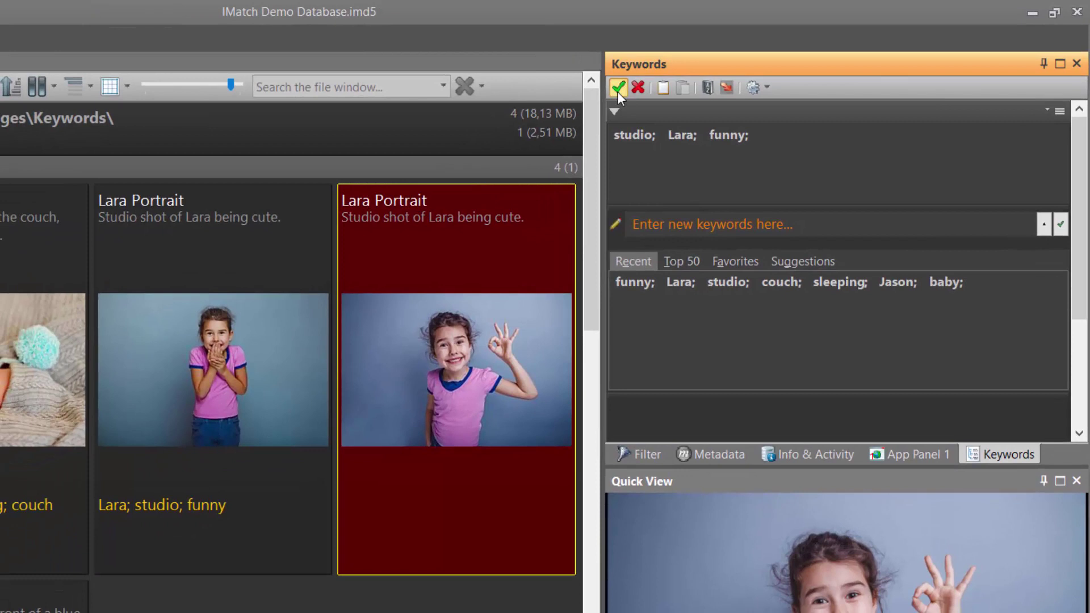
{"action": "left_click", "coordinate": [618, 88]}
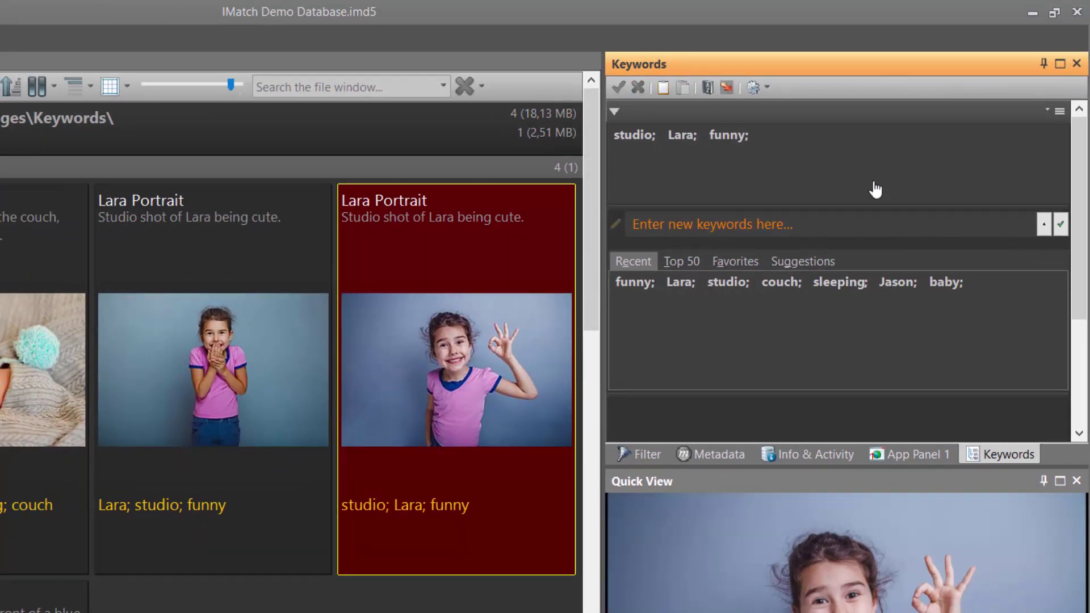
Step: Remove all keywords from the second portrait using the keyword list options
{"action": "left_click", "coordinate": [1059, 111]}
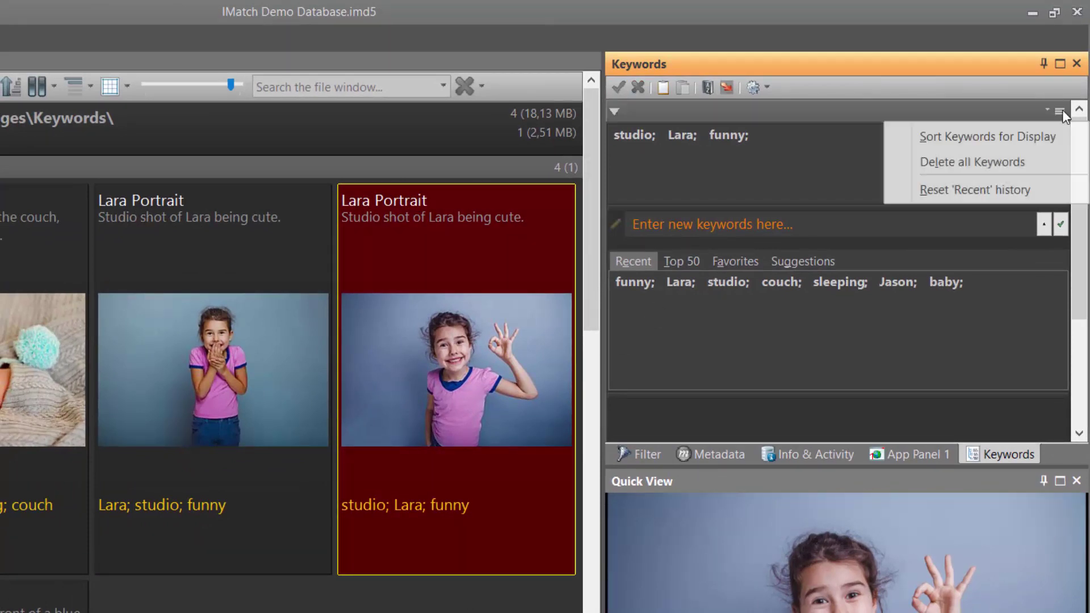
{"action": "left_click", "coordinate": [992, 163]}
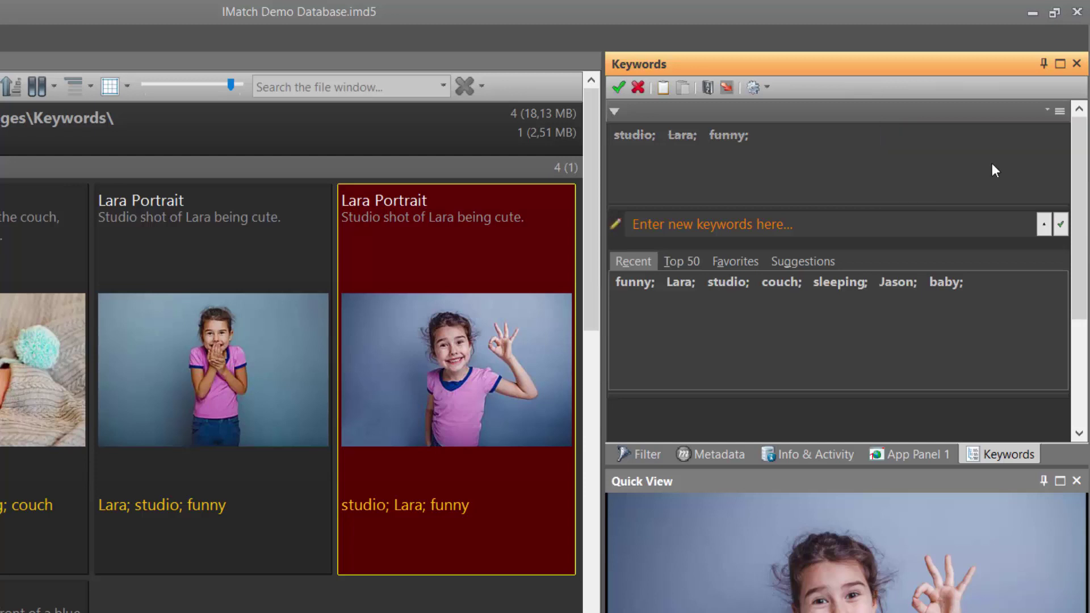
{"action": "left_click", "coordinate": [618, 86]}
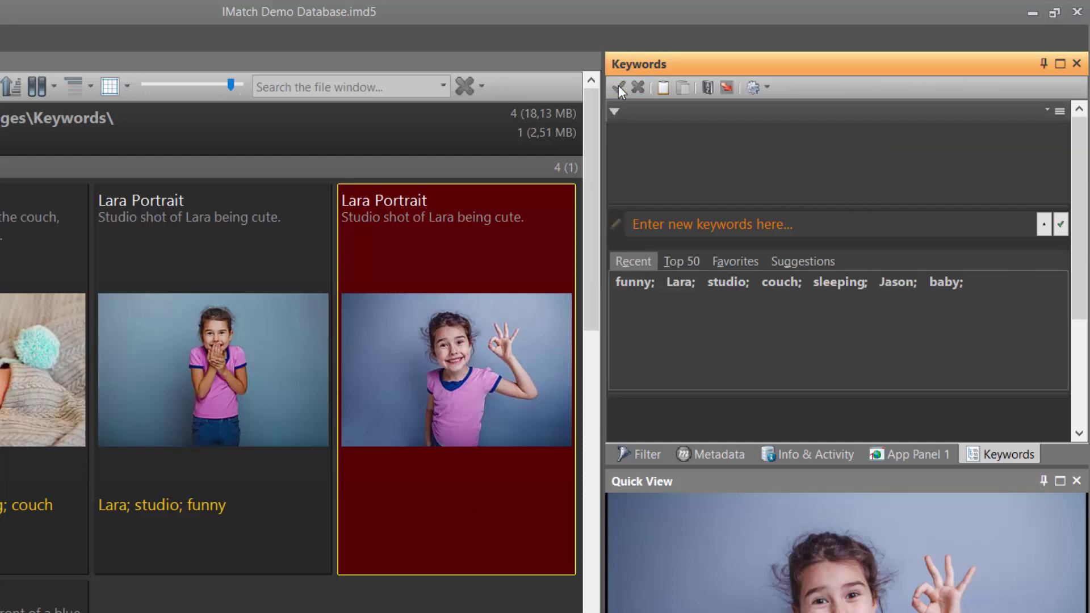
Step: Mark funny for removal on the first portrait and apply, keeping only her name and studio
{"action": "key", "text": "Left"}
{"action": "left_click", "coordinate": [838, 59]}
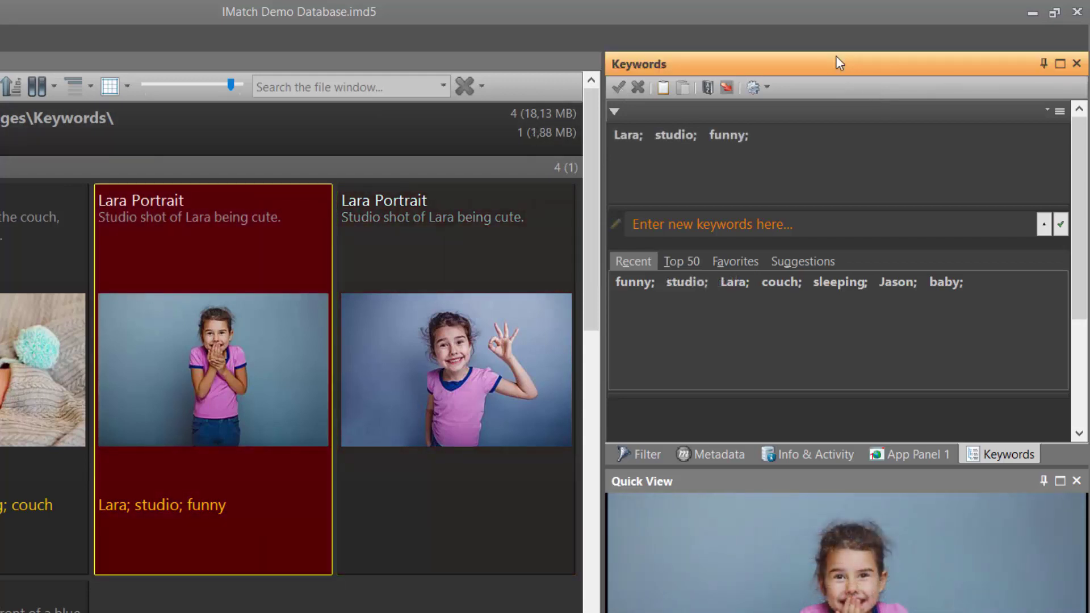
{"action": "key", "text": "ctrl"}
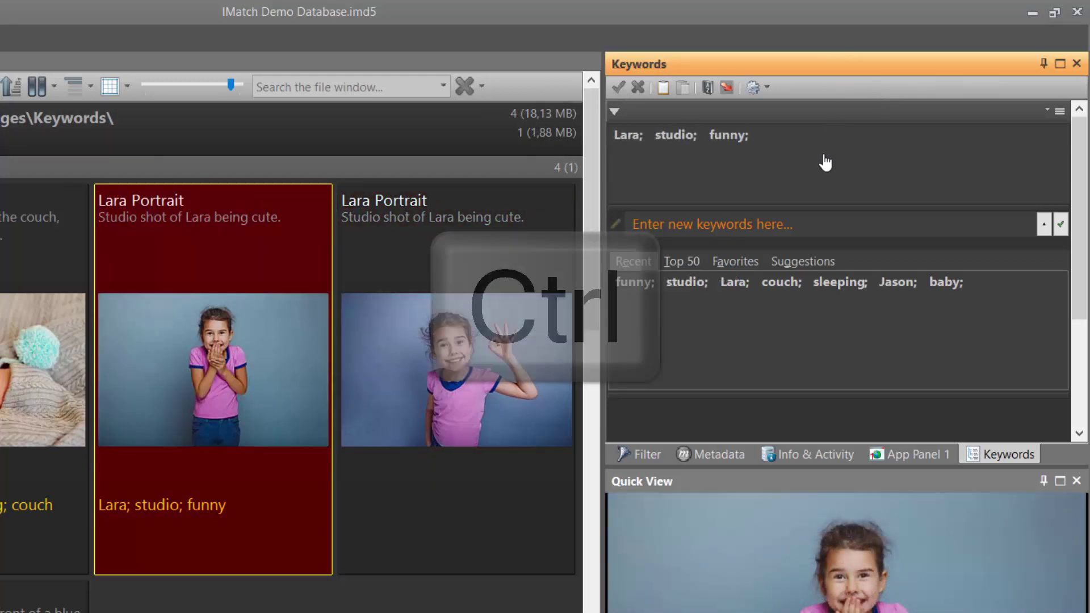
{"action": "left_click", "coordinate": [729, 136], "text": "ctrl"}
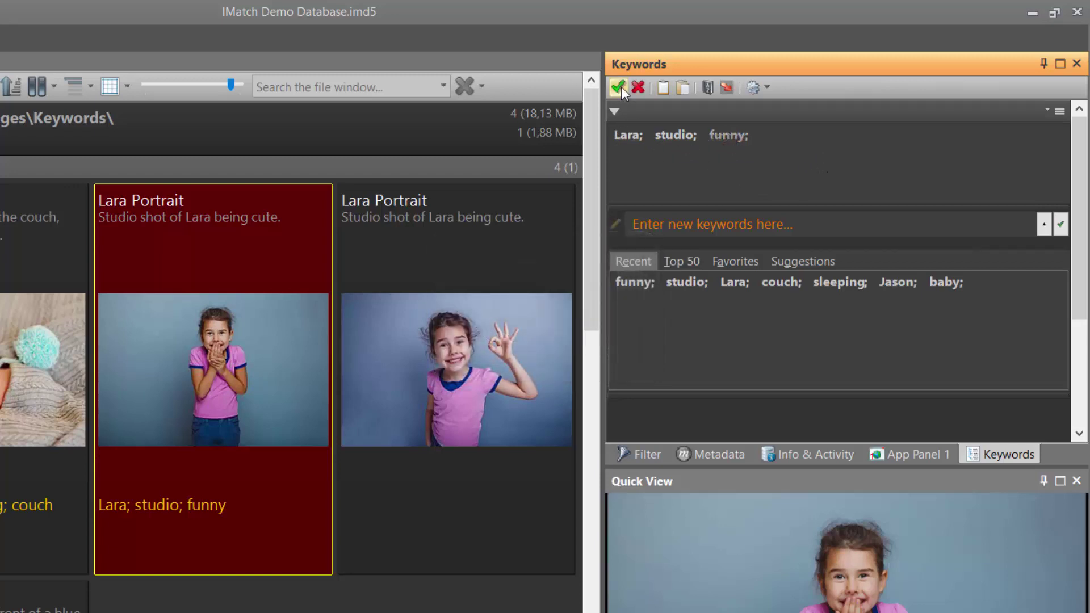
{"action": "left_click", "coordinate": [620, 87]}
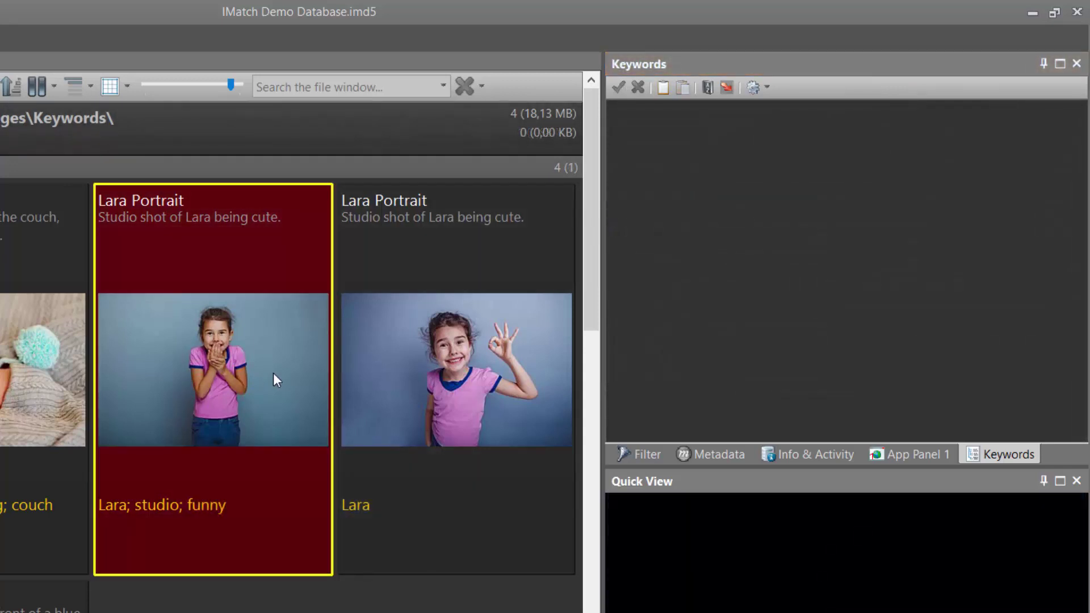
Step: Select both portraits, apply studio and funny to both, then replace funny with fny
{"action": "left_click", "coordinate": [451, 348], "text": "ctrl"}
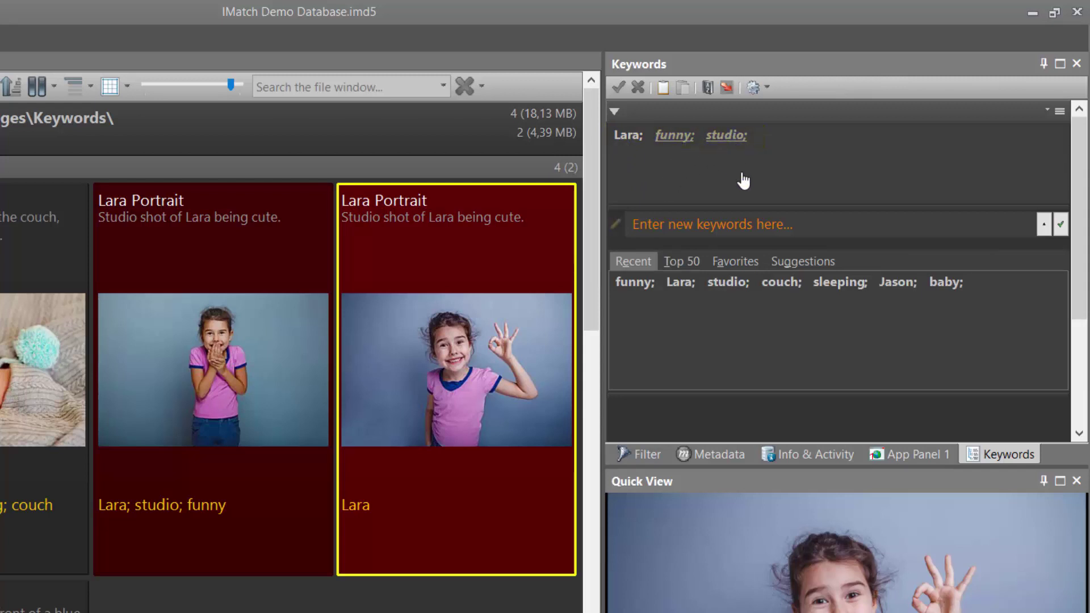
{"action": "left_click", "coordinate": [249, 335]}
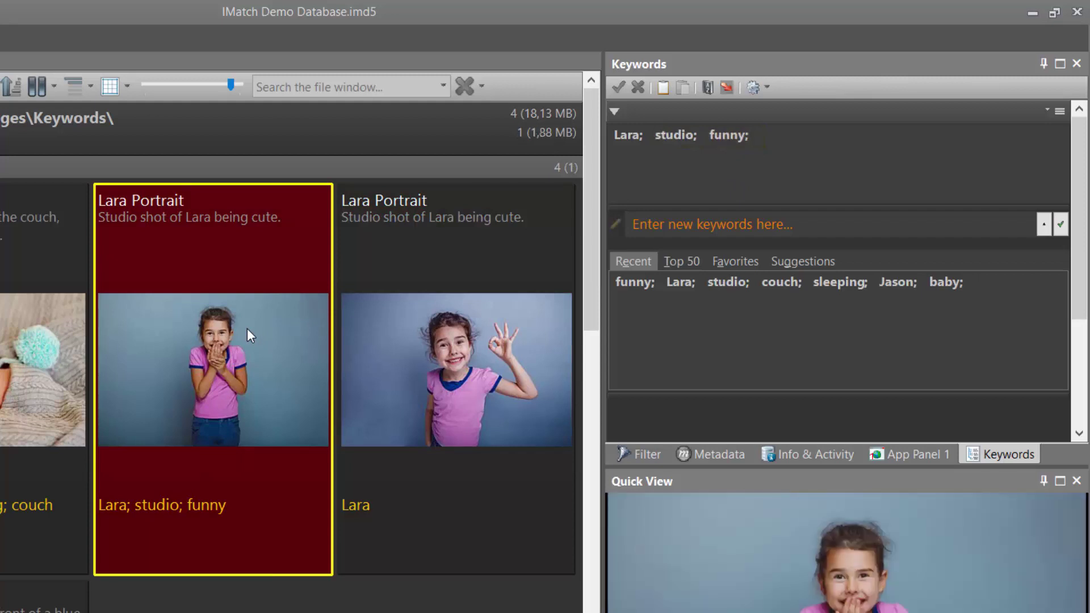
{"action": "left_click", "coordinate": [452, 303]}
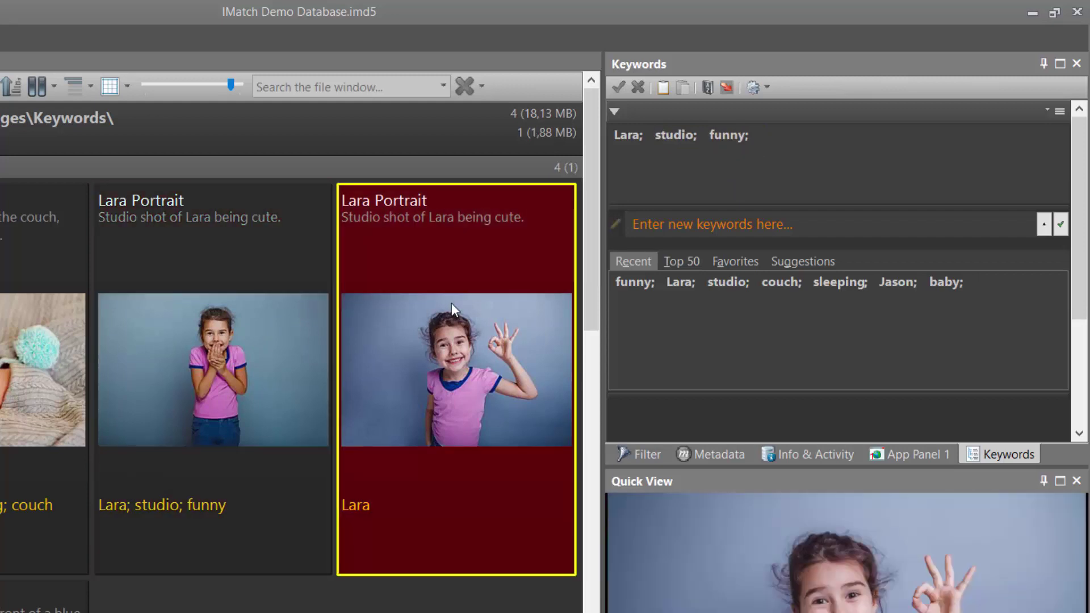
{"action": "left_click", "coordinate": [230, 306]}
{"action": "left_click", "coordinate": [424, 298], "text": "ctrl"}
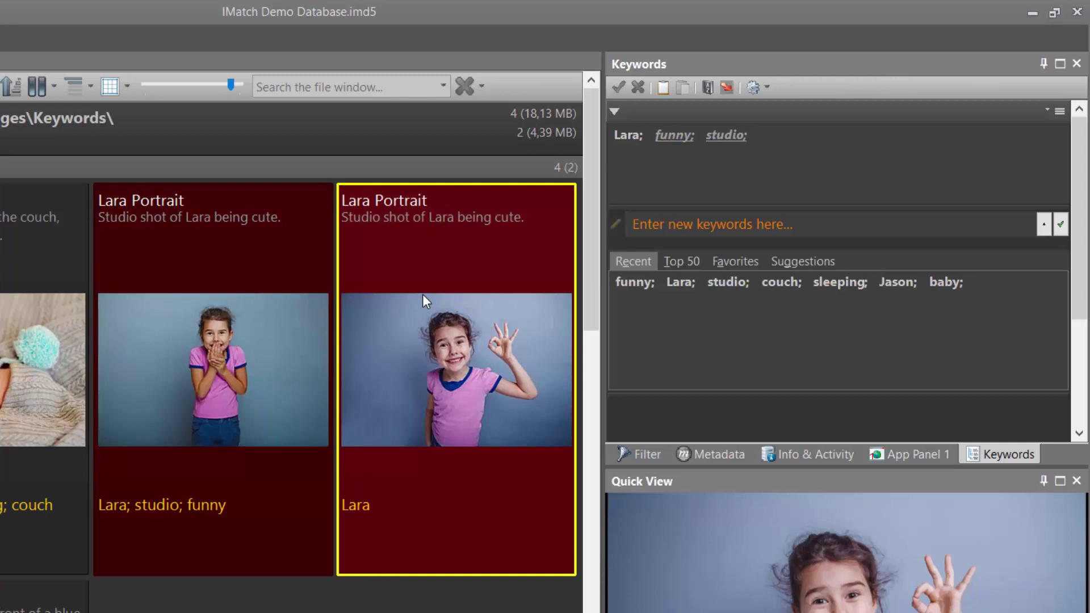
{"action": "left_click", "coordinate": [680, 140]}
{"action": "left_click", "coordinate": [722, 140]}
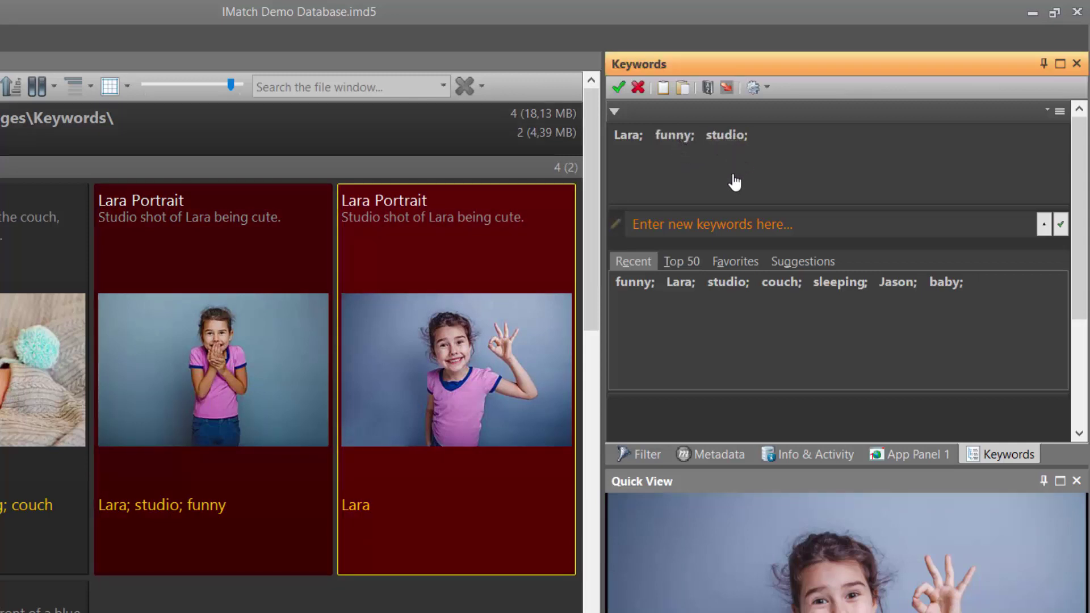
{"action": "left_click", "coordinate": [618, 88]}
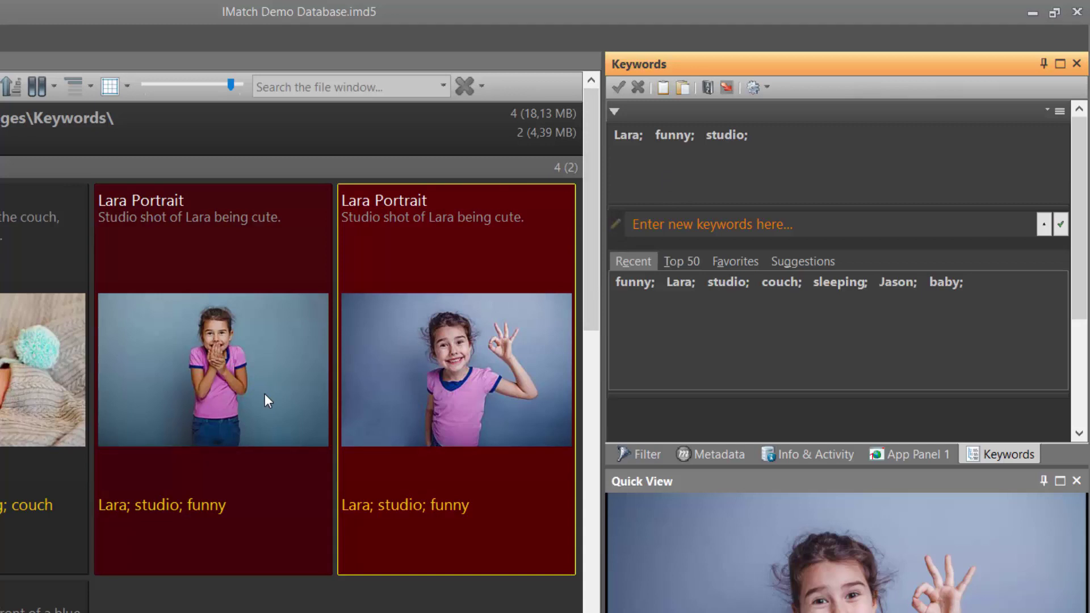
{"action": "left_click", "coordinate": [674, 139]}
{"action": "left_click", "coordinate": [618, 89]}
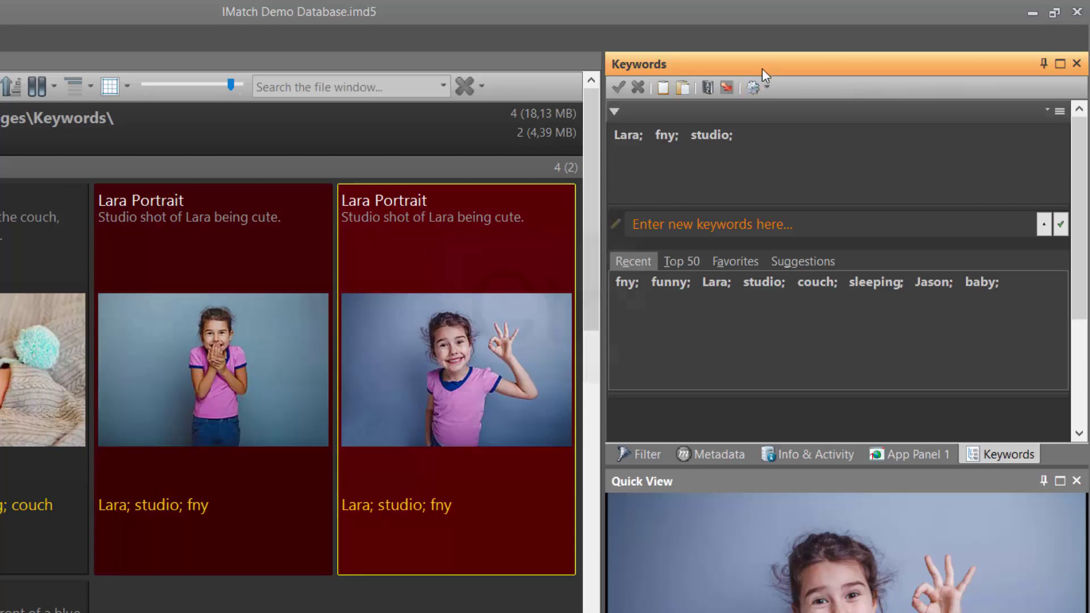
Step: Mark fny for removal, add funny in its place, and apply to both portraits
{"action": "left_click", "coordinate": [663, 141], "text": "ctrl"}
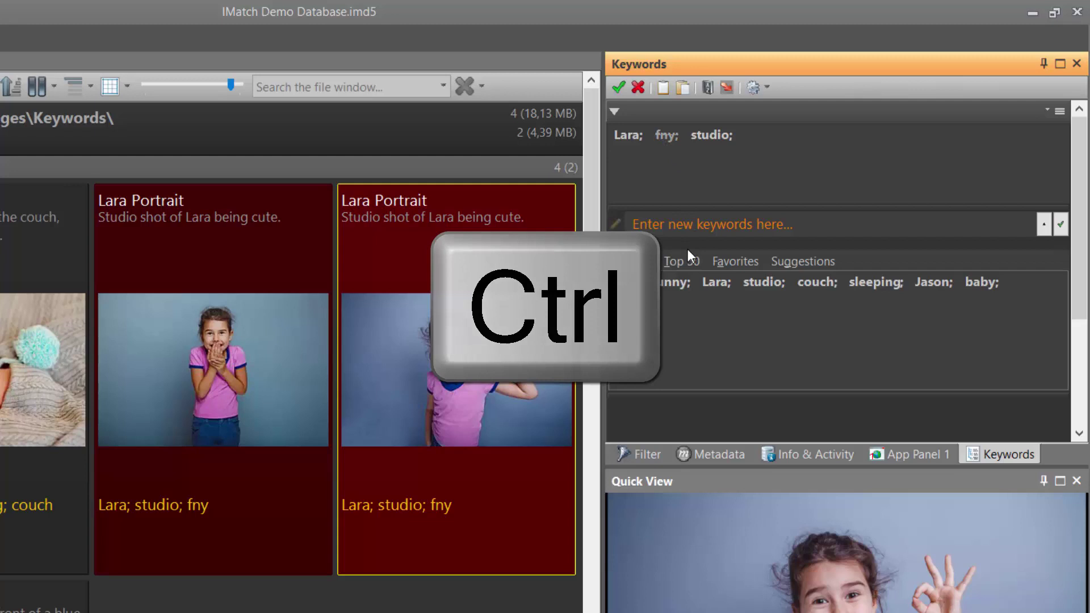
{"action": "left_click", "coordinate": [694, 227]}
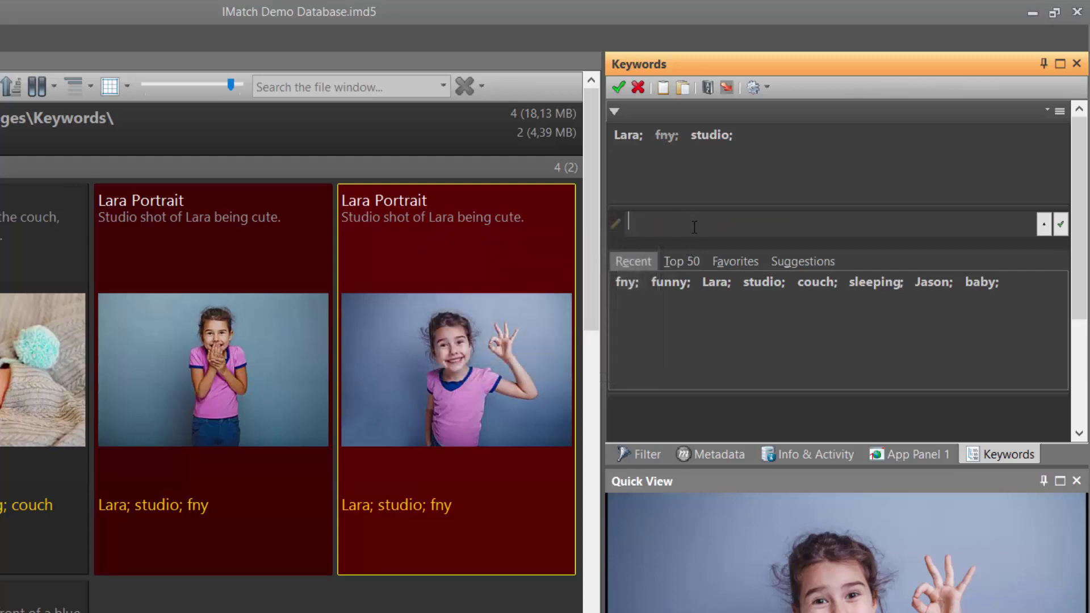
{"action": "type", "text": "funny"}
{"action": "key", "text": "Return"}
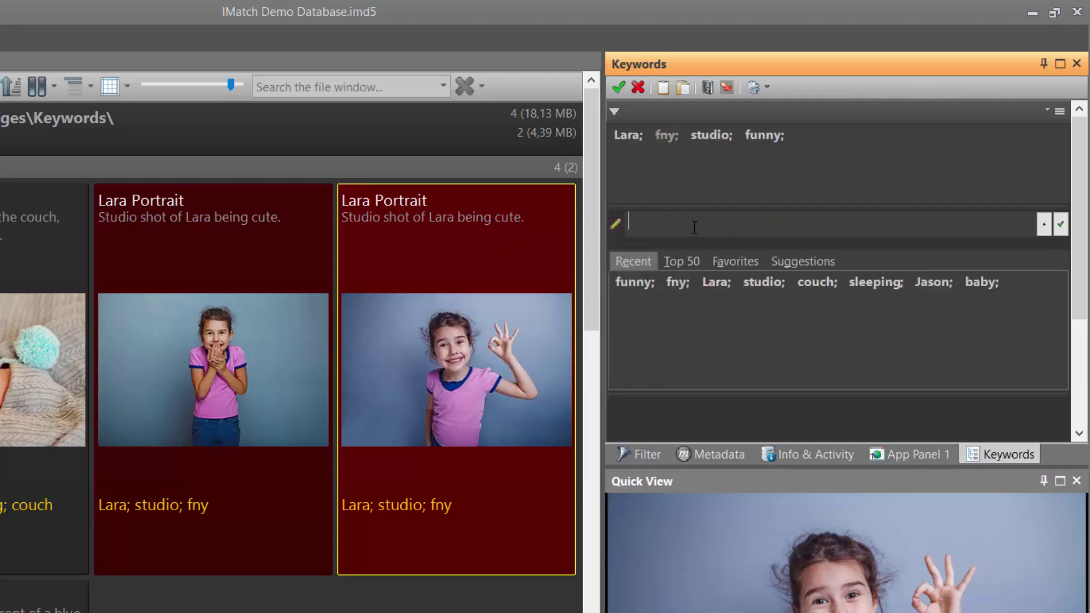
{"action": "key", "text": "Return"}
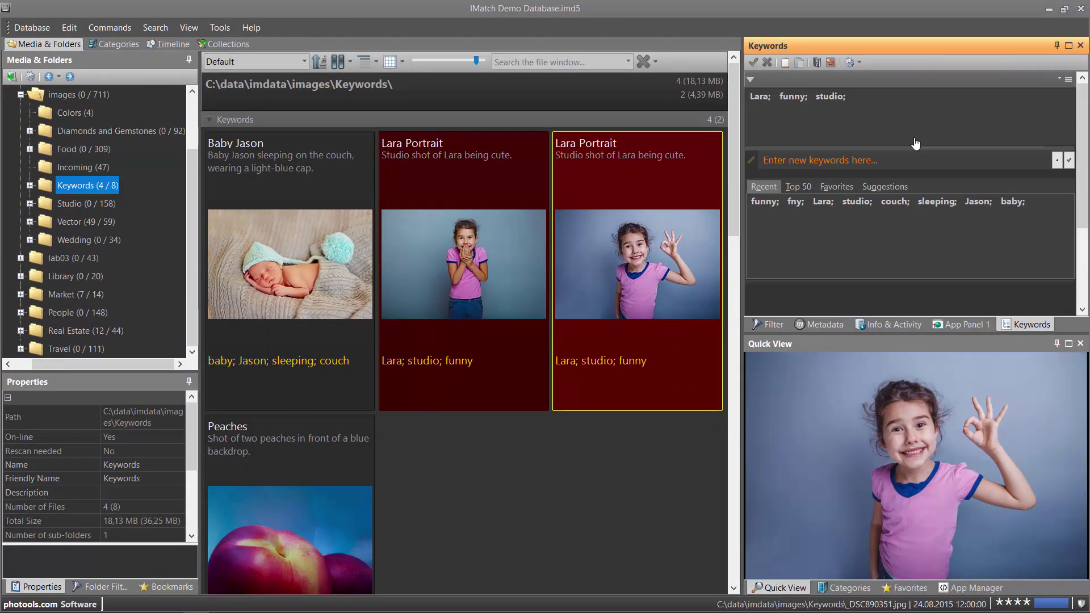
Step: Delete all keywords via the panel menu, undo with Ctrl+Z, then select only the first portrait
{"action": "left_click", "coordinate": [1068, 79]}
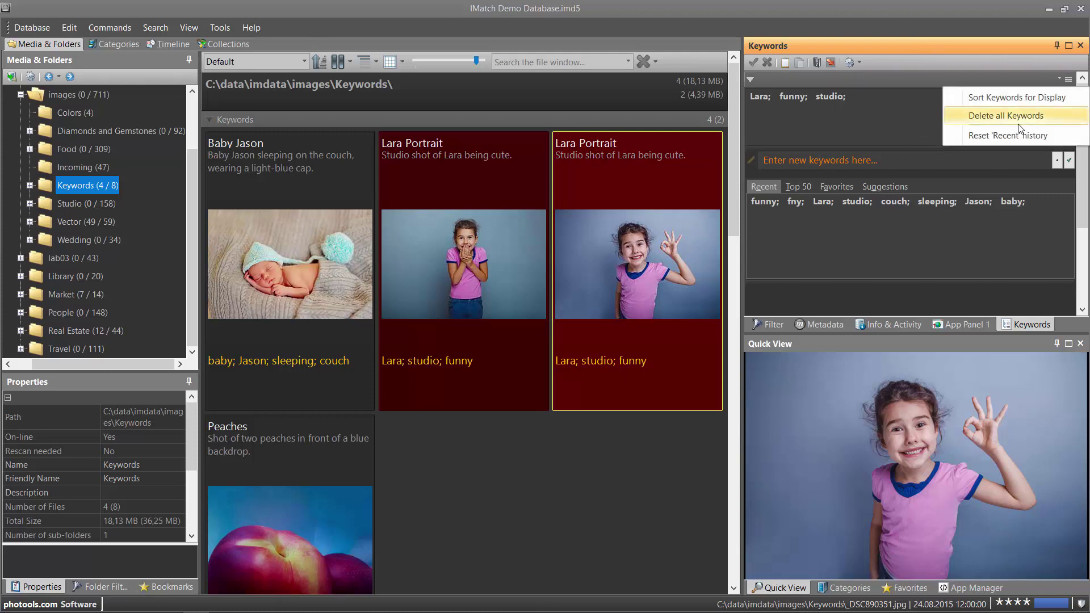
{"action": "left_click", "coordinate": [1008, 117]}
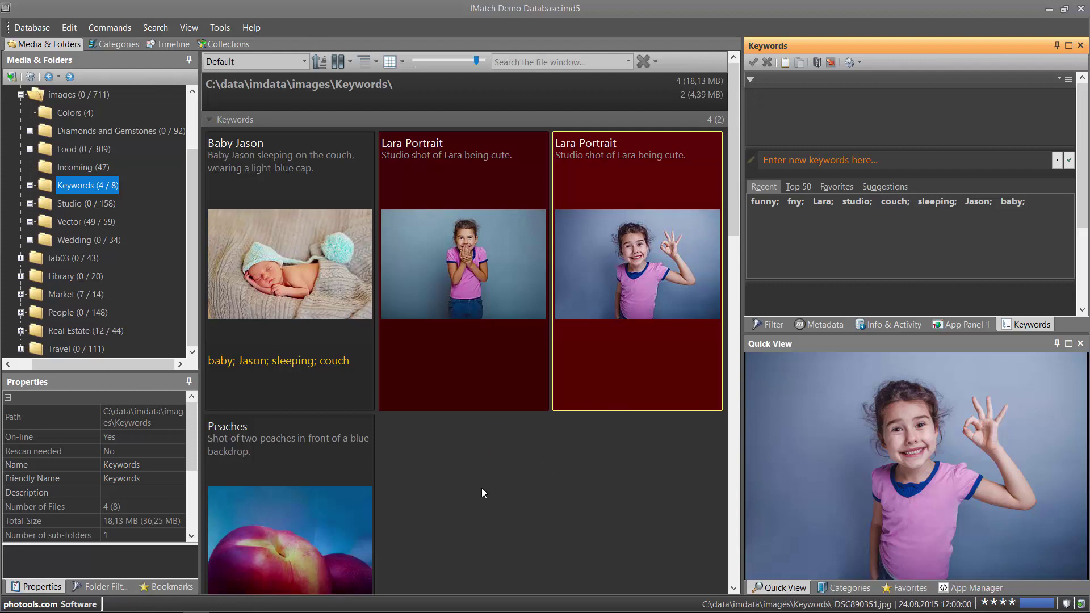
{"action": "left_click", "coordinate": [69, 27]}
{"action": "key", "text": "ctrl+z"}
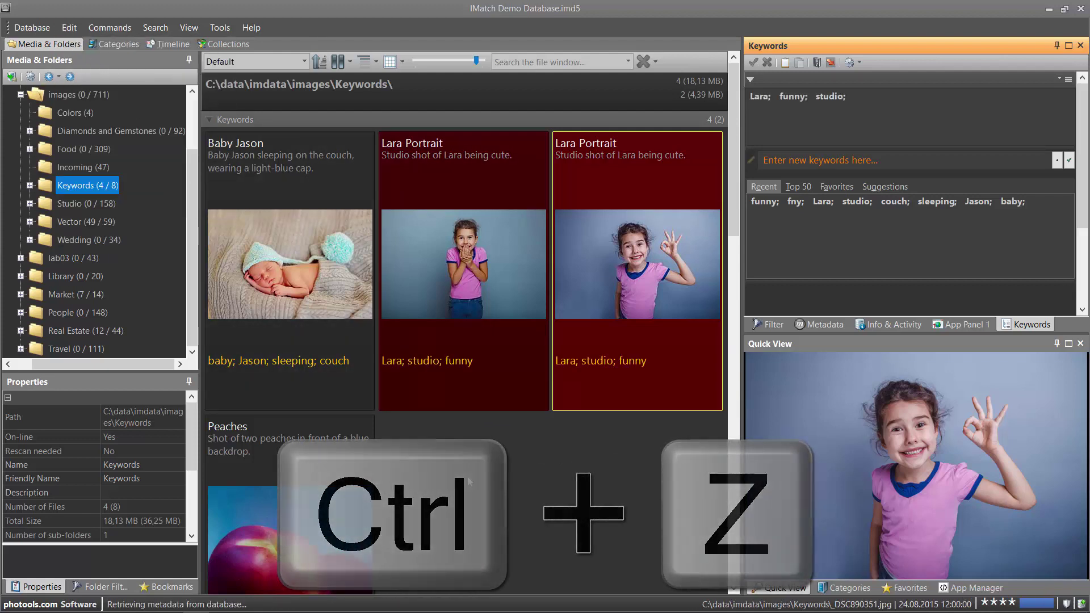
{"action": "key", "text": "Left"}
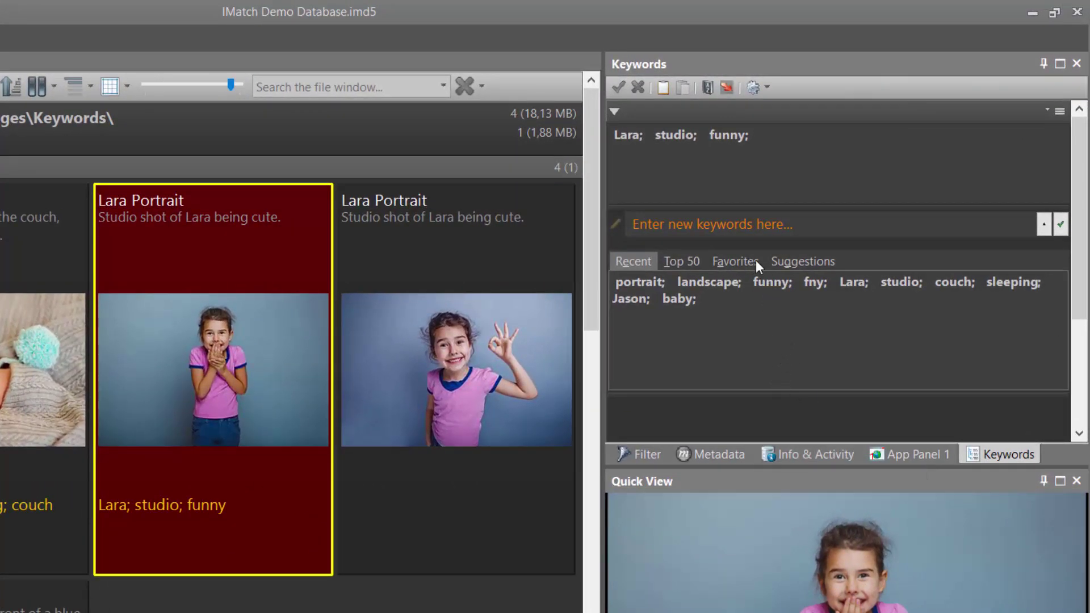
Step: Add studio from Recent keywords to Favorites and show the Favorites list
{"action": "right_click", "coordinate": [903, 283]}
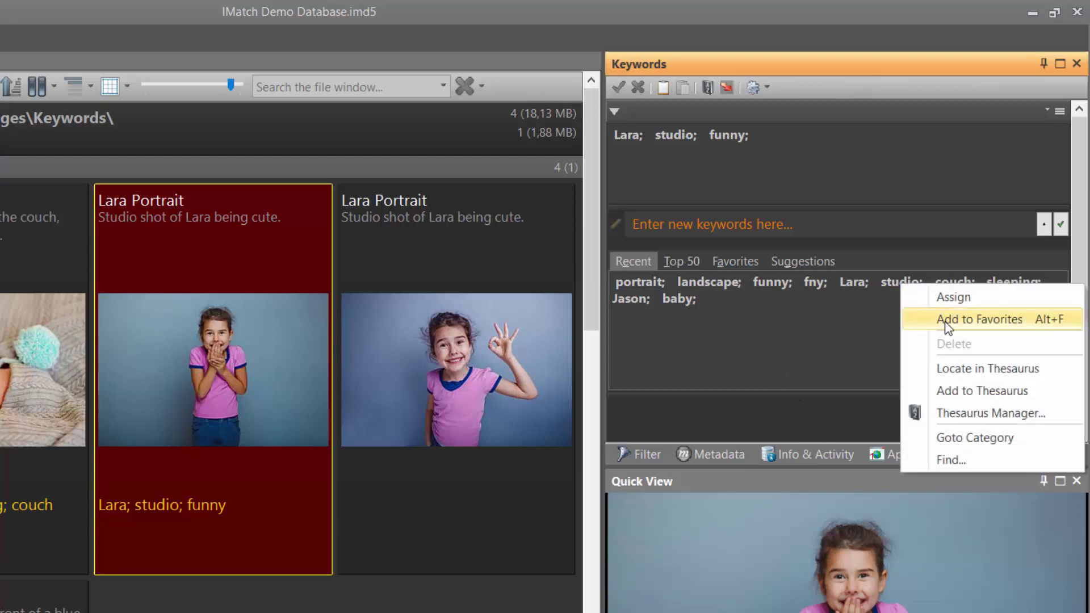
{"action": "left_click", "coordinate": [944, 322]}
{"action": "left_click", "coordinate": [726, 259]}
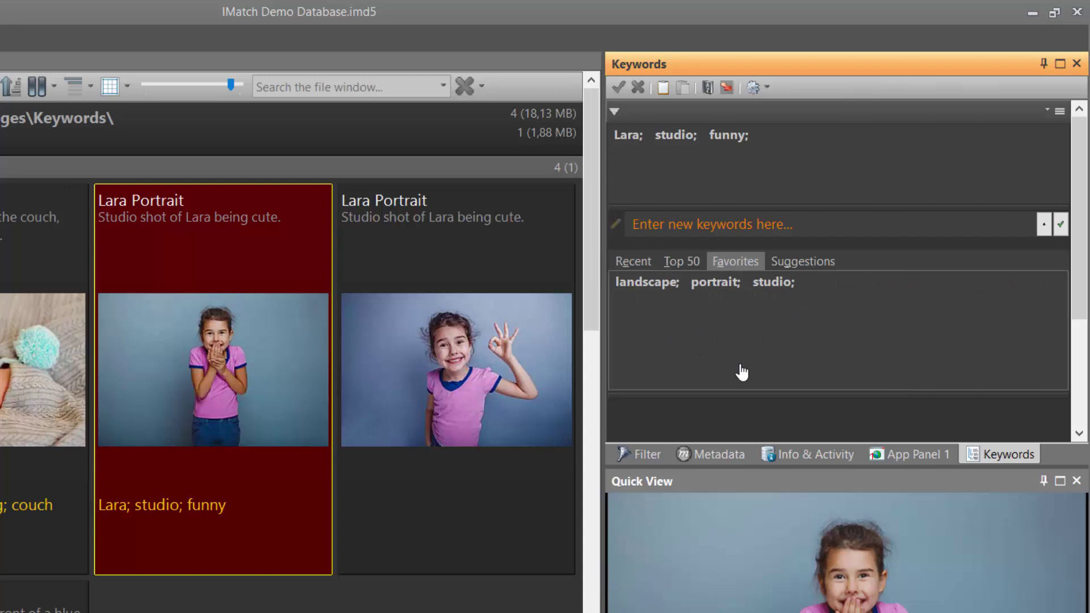
Step: Tag the second portrait with portrait and studio from Favorites, then reselect the first
{"action": "left_click", "coordinate": [483, 372]}
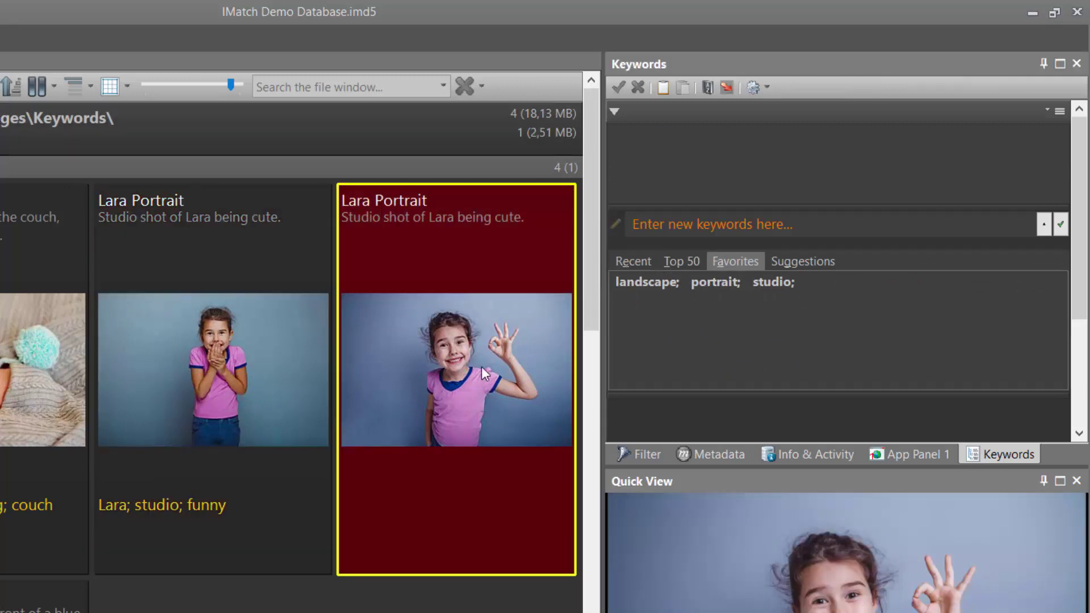
{"action": "left_click", "coordinate": [738, 286]}
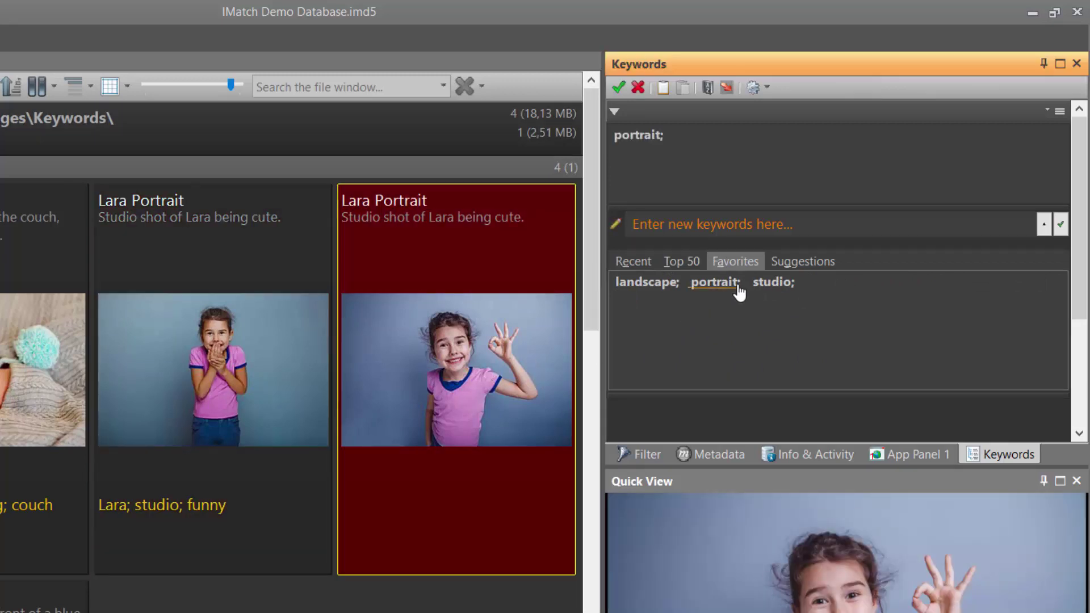
{"action": "left_click", "coordinate": [773, 284]}
{"action": "left_click", "coordinate": [618, 87]}
{"action": "key", "text": "Left"}
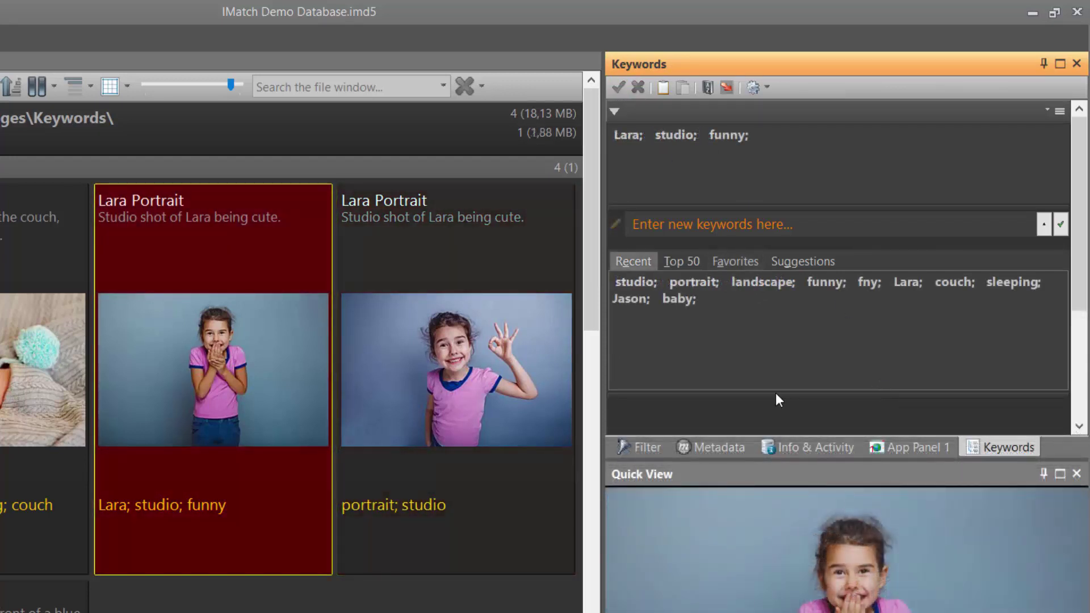
Step: Show the Top 50 keyword cloud and scroll through it
{"action": "left_click", "coordinate": [674, 261]}
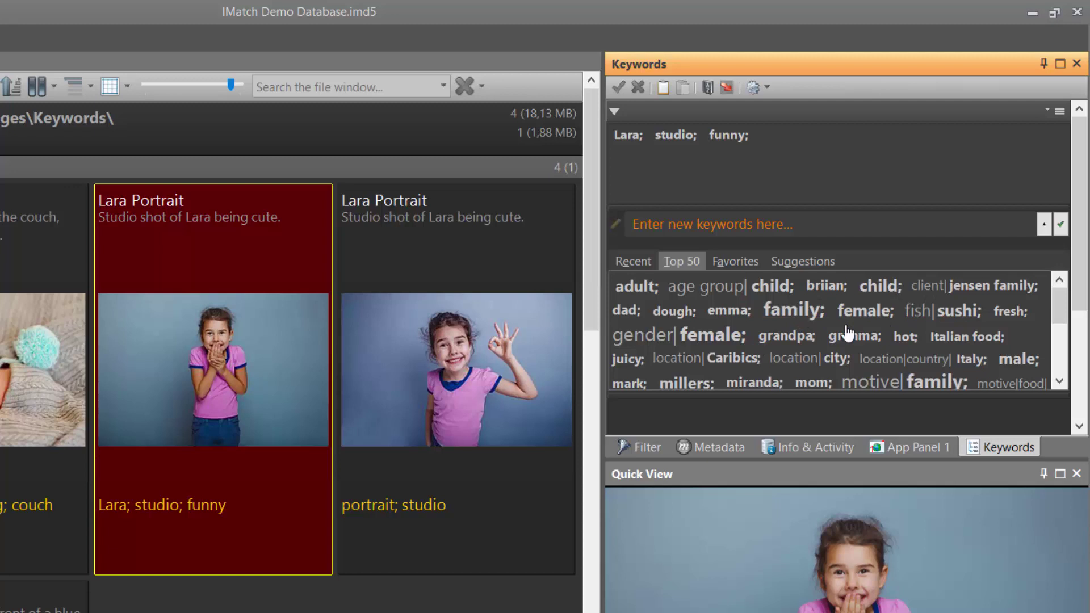
{"action": "scroll", "coordinate": [863, 339], "scroll_direction": "down", "scroll_amount": 1}
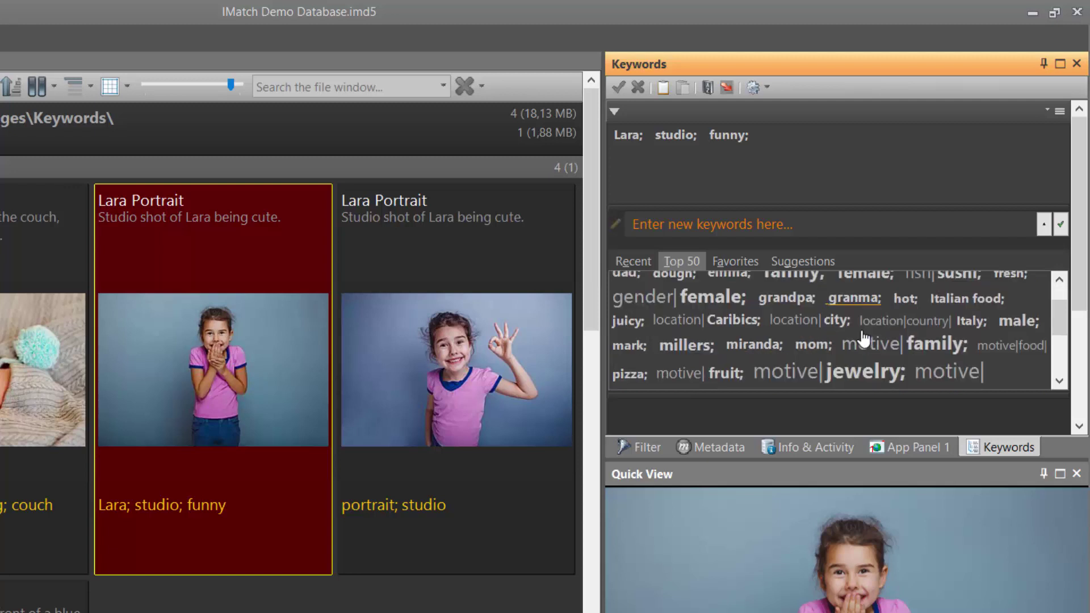
{"action": "scroll", "coordinate": [832, 359], "scroll_direction": "up", "scroll_amount": 1}
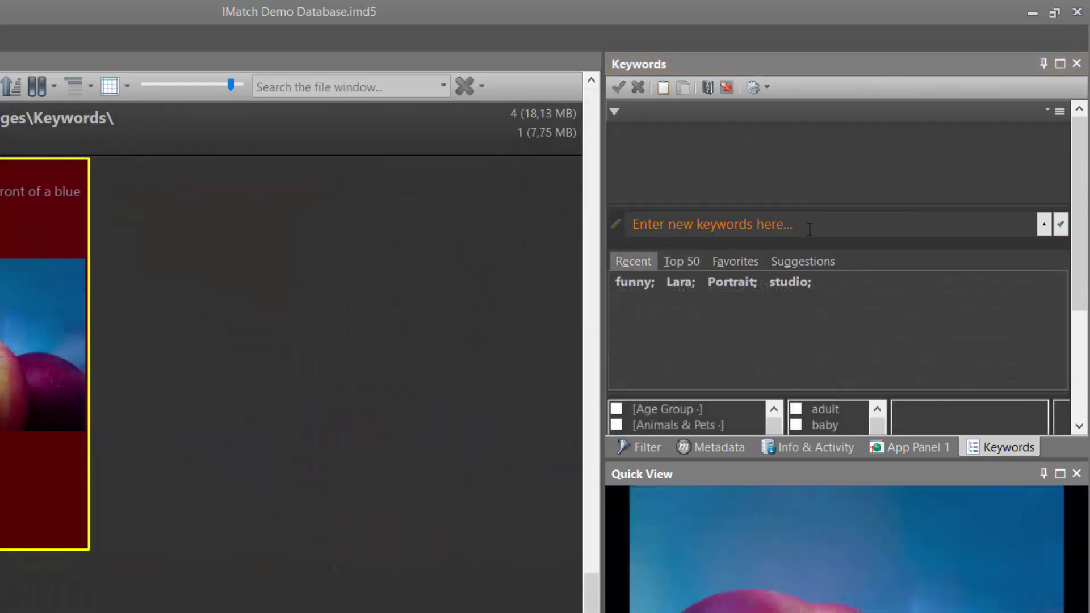
Step: Enter 'fruit; peaches; sky' in the Keywords panel to assign them to the peaches photo
{"action": "left_click", "coordinate": [810, 229]}
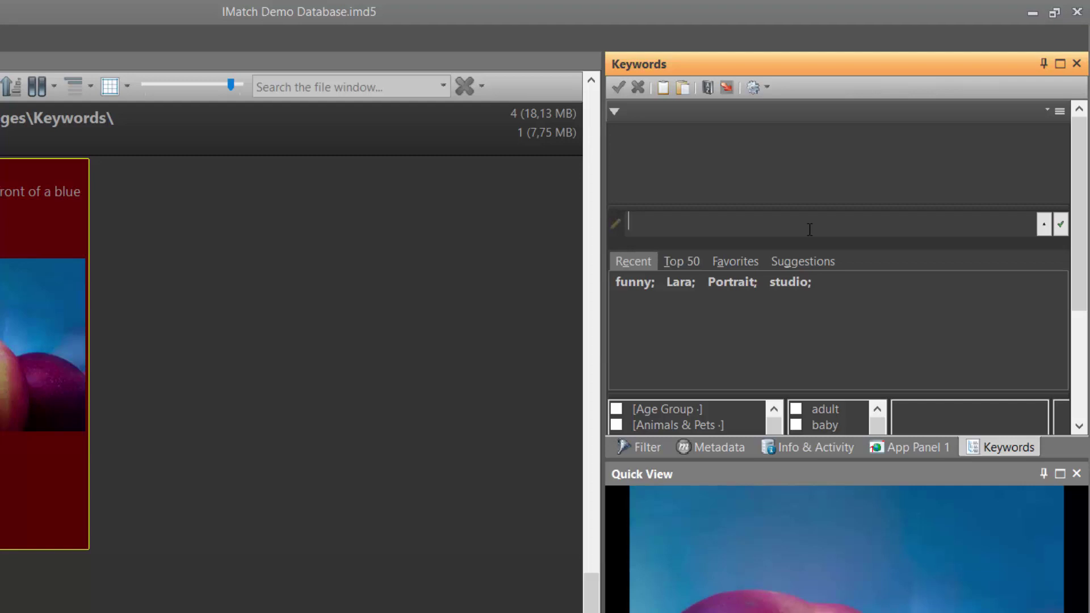
{"action": "type", "text": "fruit; "}
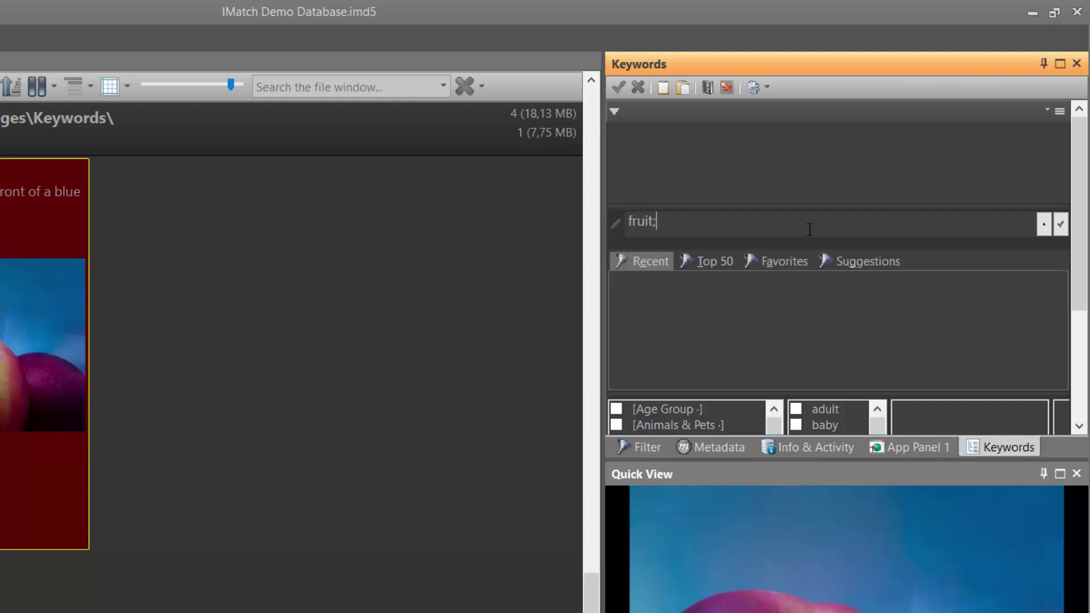
{"action": "type", "text": "peaches; sky"}
{"action": "key", "text": "Return"}
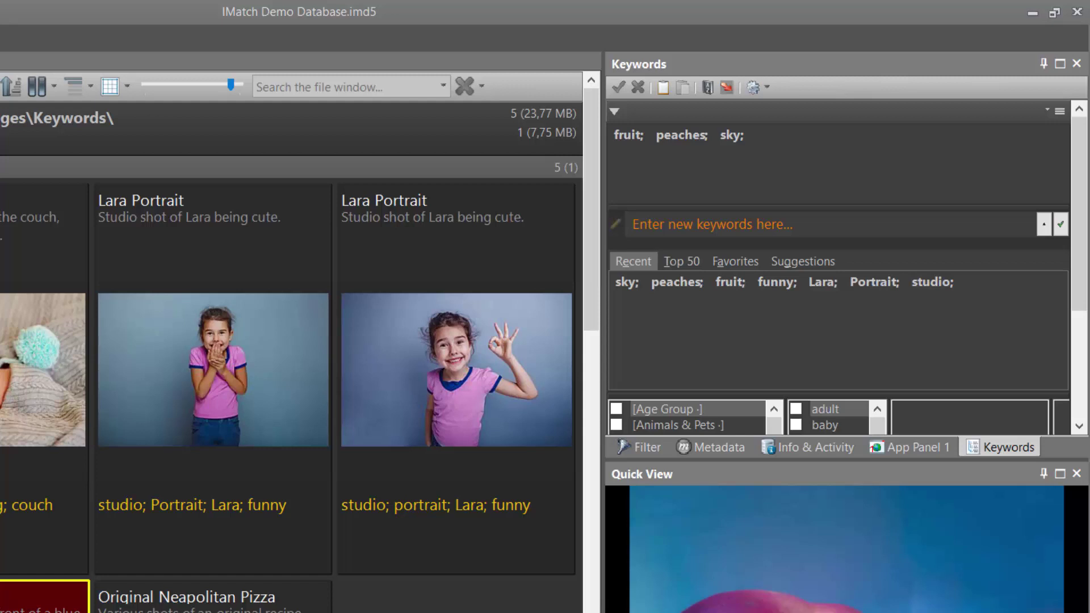
Step: Delete 'peppers' from the Original Neapolitan Pizza photo's keyword text and apply the change
{"action": "left_click", "coordinate": [213, 596]}
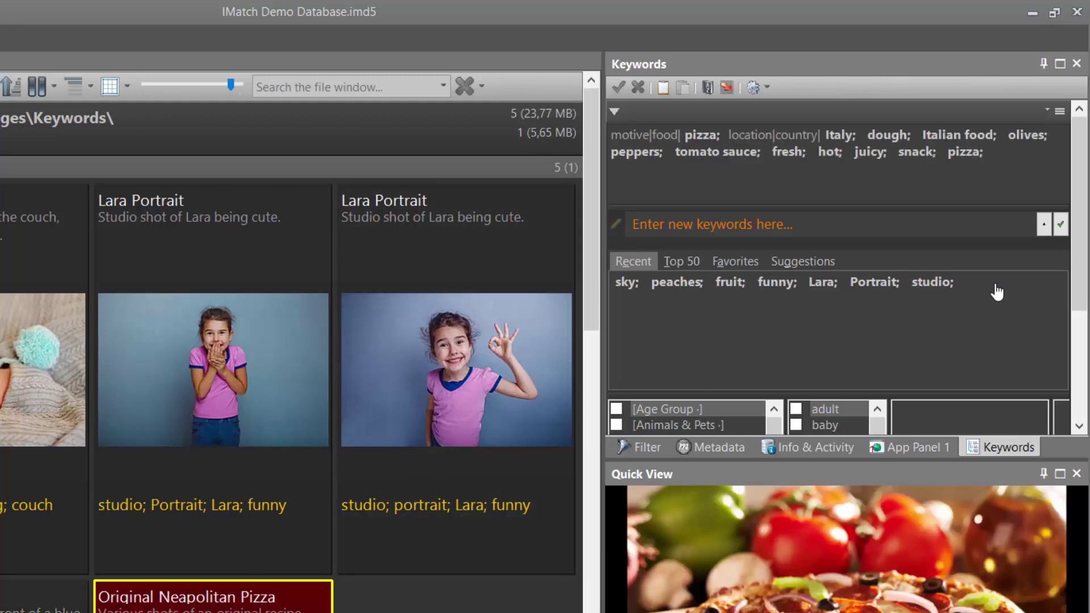
{"action": "left_click", "coordinate": [1043, 227]}
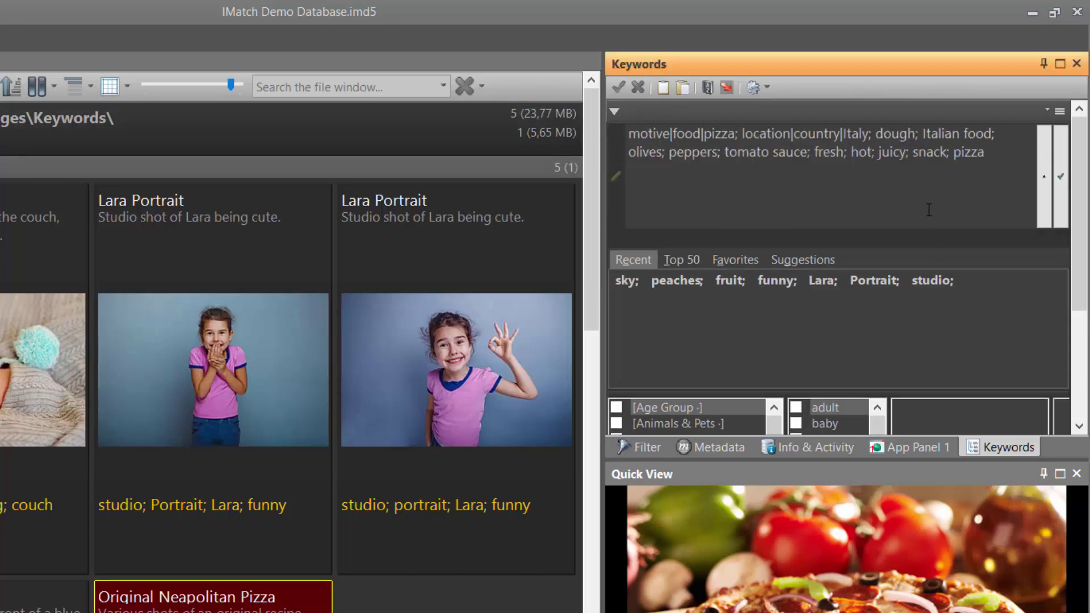
{"action": "key", "text": "End"}
{"action": "key", "text": "ctrl+Left"}
{"action": "key", "text": "ctrl+Left"}
{"action": "key", "text": "ctrl+Left"}
{"action": "key", "text": "ctrl+Left"}
{"action": "key", "text": "ctrl+Left"}
{"action": "key", "text": "ctrl+Left"}
{"action": "key", "text": "ctrl+Left"}
{"action": "key", "text": "ctrl+shift+Left"}
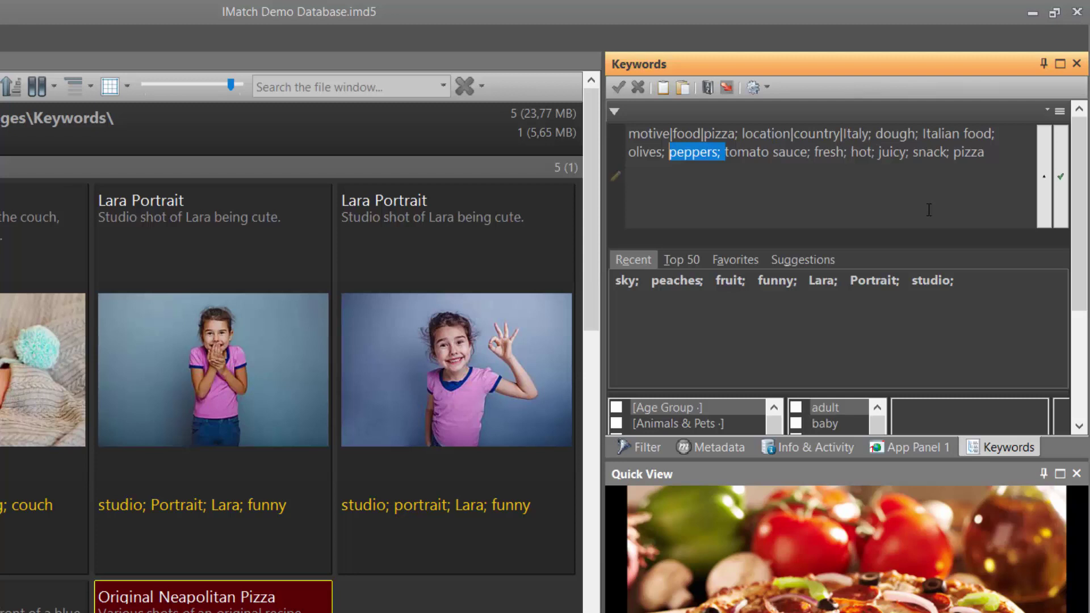
{"action": "key", "text": "BackSpace"}
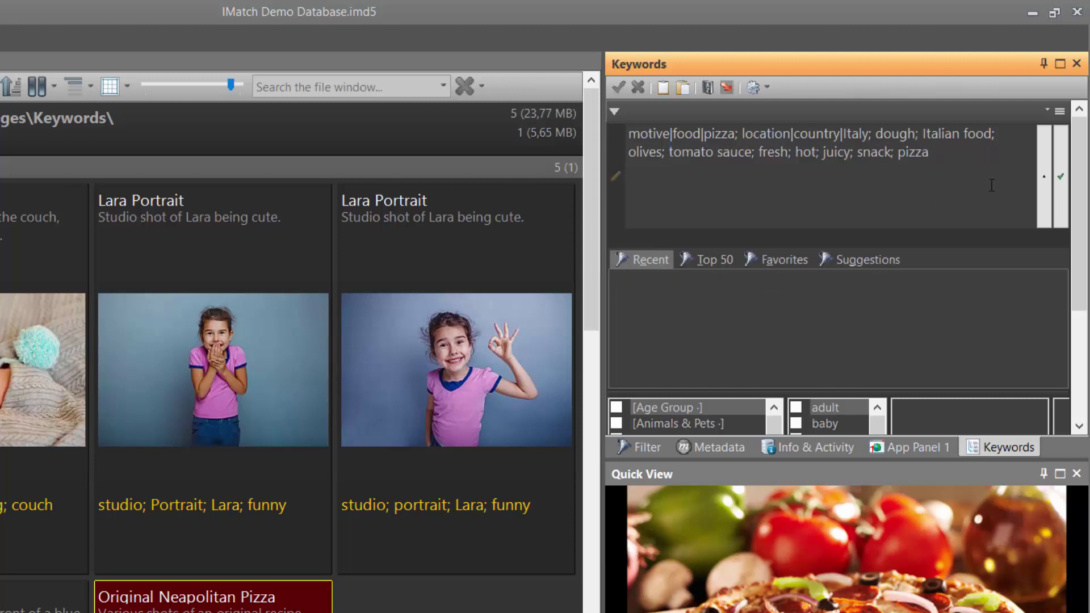
{"action": "left_click", "coordinate": [1060, 176]}
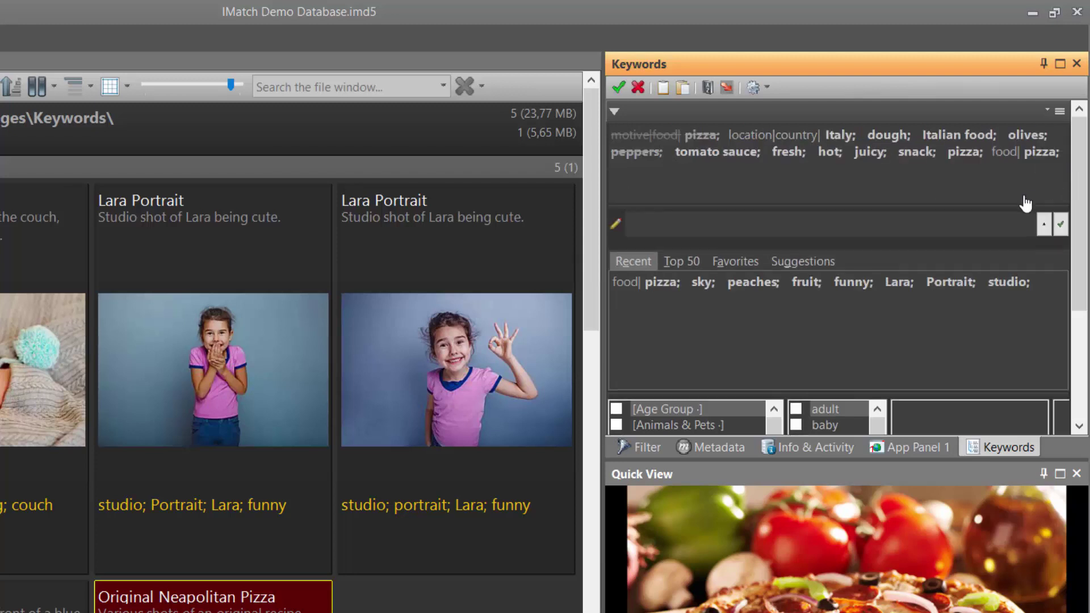
{"action": "left_click", "coordinate": [618, 86]}
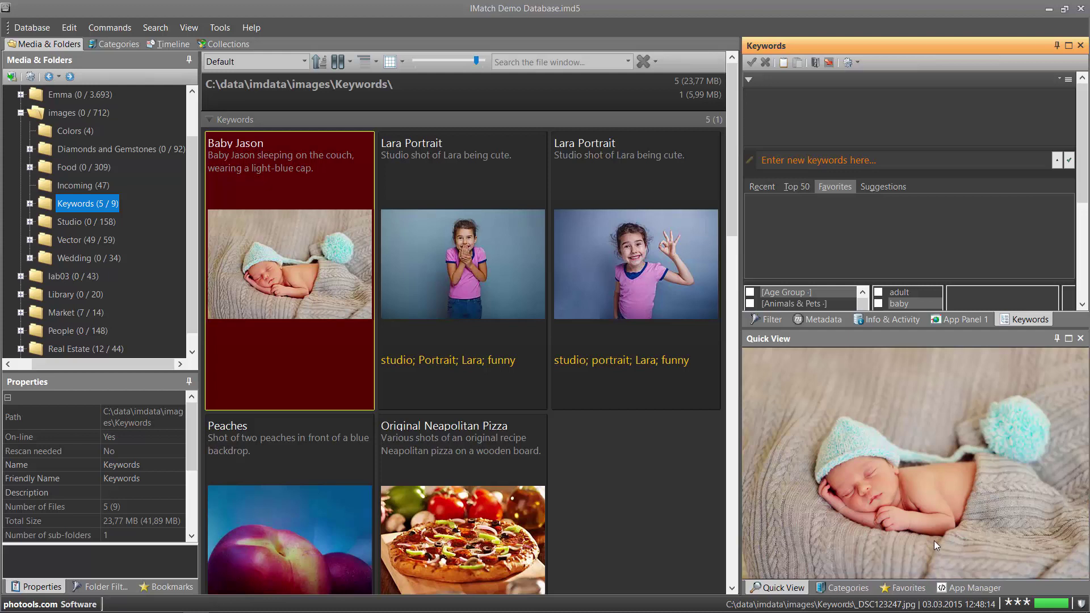
Step: Open the Thesaurus Manager from the Keywords toolbar to review its keyword categories
{"action": "left_click", "coordinate": [814, 62]}
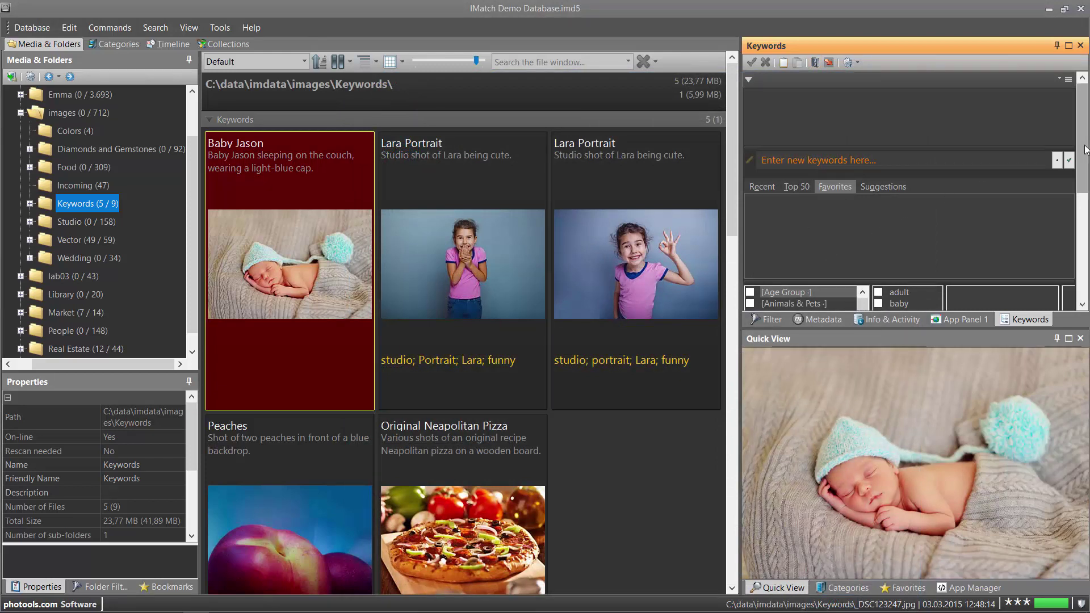
Step: Maximize the Keywords panel and browse Art & Architecture, Architecture and Buildings, then Age Group
{"action": "scroll", "coordinate": [1082, 150], "scroll_direction": "down", "scroll_amount": 3}
{"action": "scroll", "coordinate": [1082, 149], "scroll_direction": "up", "scroll_amount": 3}
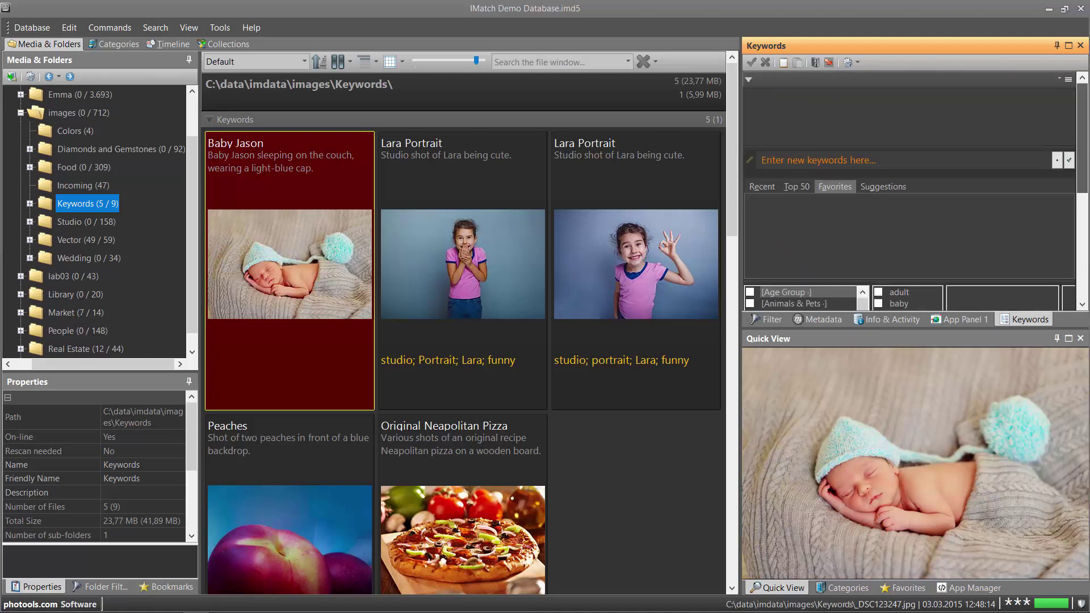
{"action": "left_click", "coordinate": [1067, 47]}
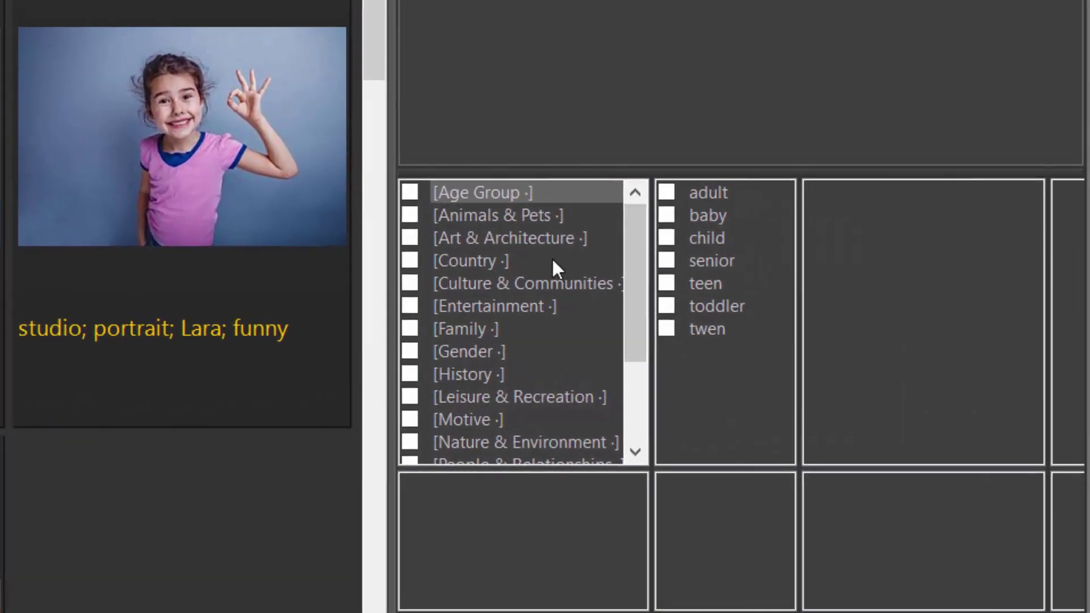
{"action": "left_click", "coordinate": [556, 244]}
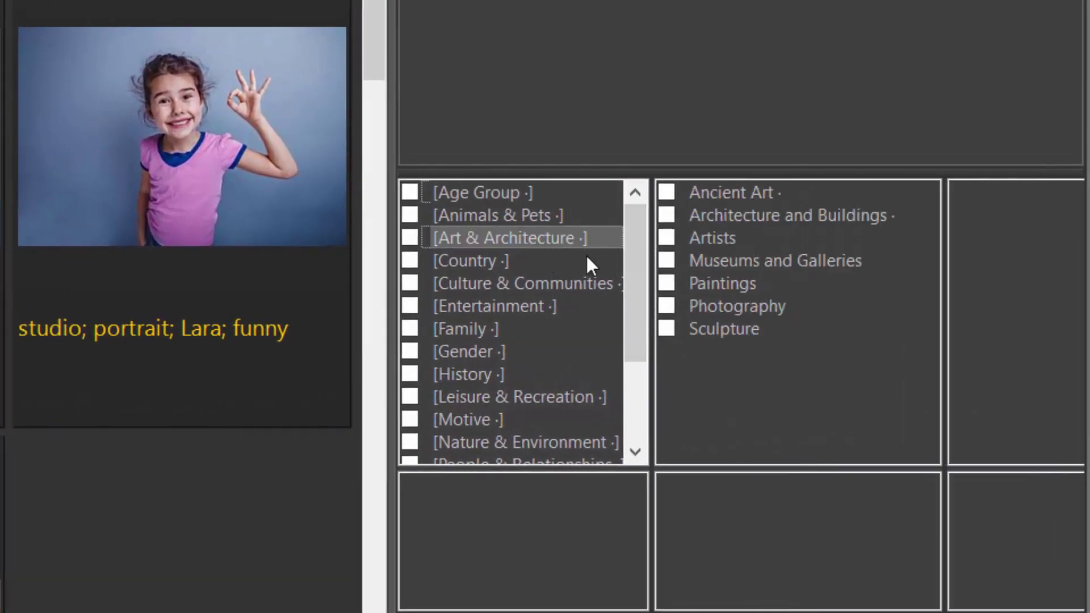
{"action": "left_click", "coordinate": [742, 210]}
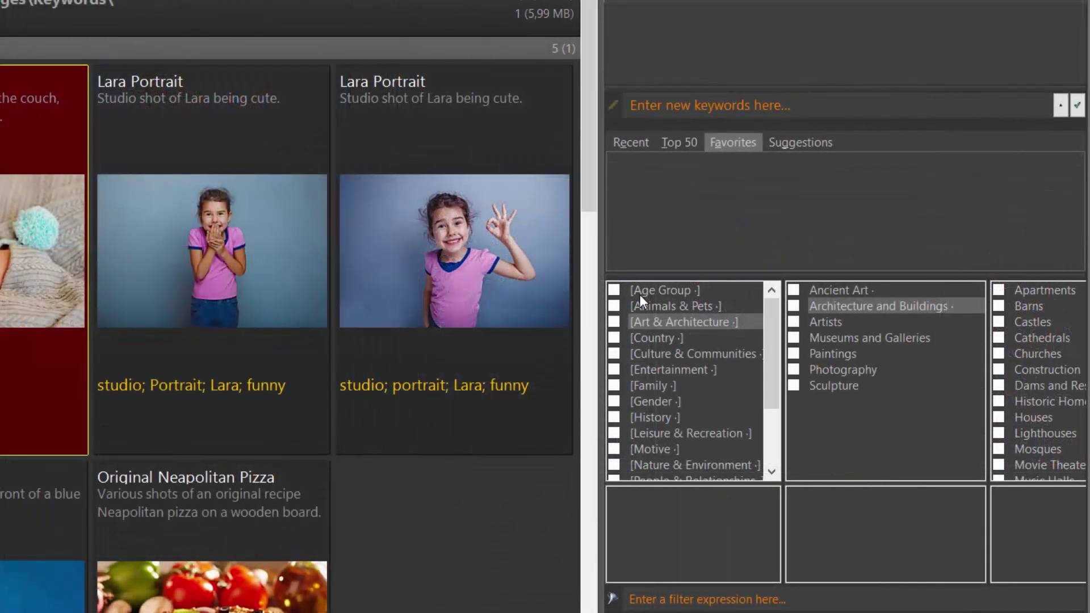
{"action": "left_click", "coordinate": [639, 293]}
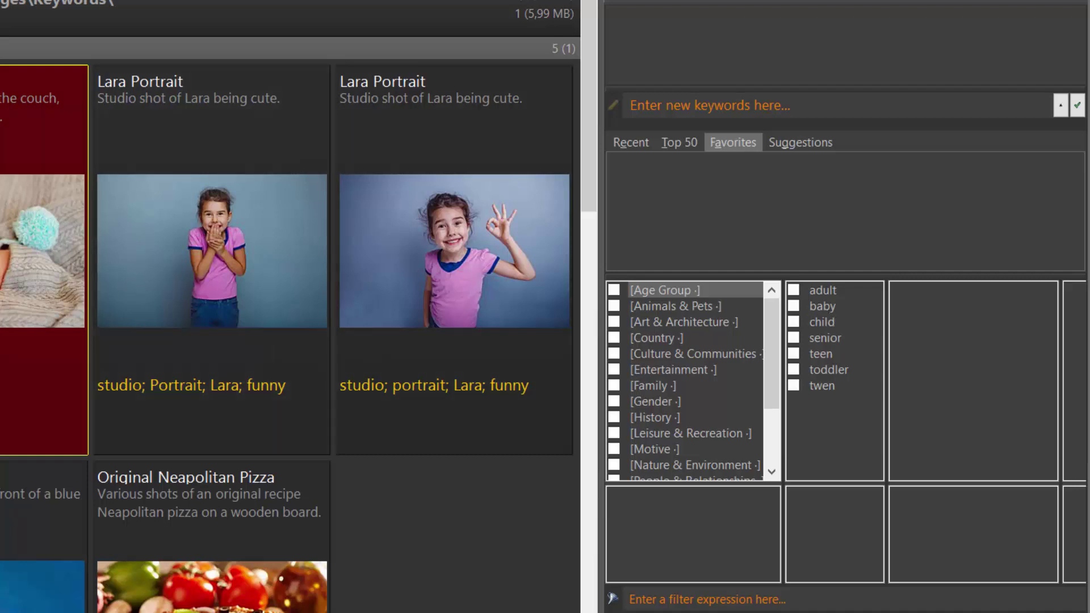
Step: Tick 'baby' under Age Group, queuing baby and its synonym infant
{"action": "left_click", "coordinate": [793, 307]}
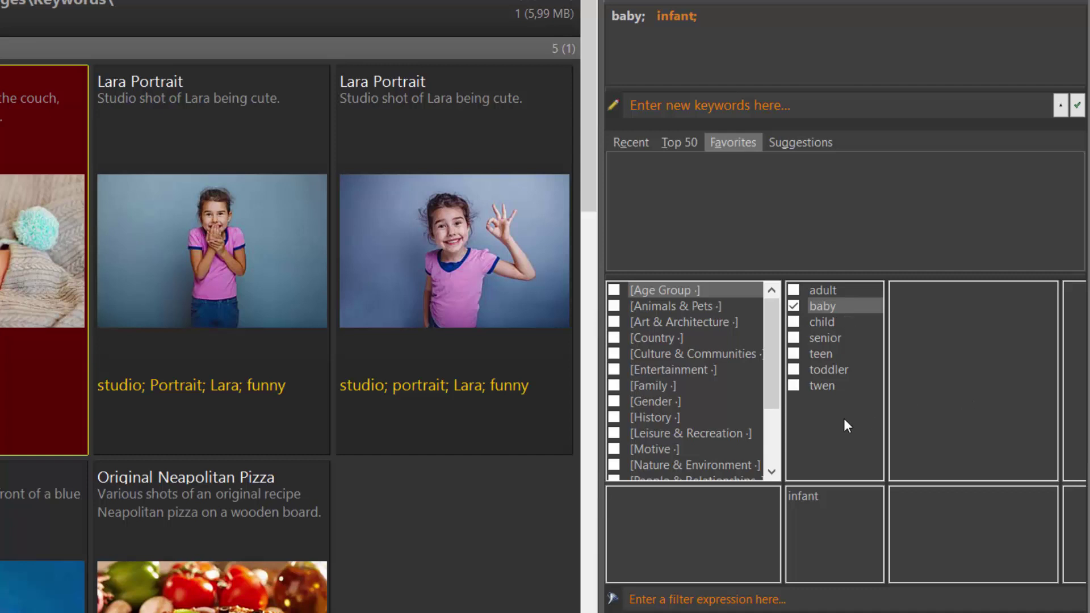
Step: Tick 'boy' in the Gender category, adding boy and male
{"action": "left_click", "coordinate": [662, 400]}
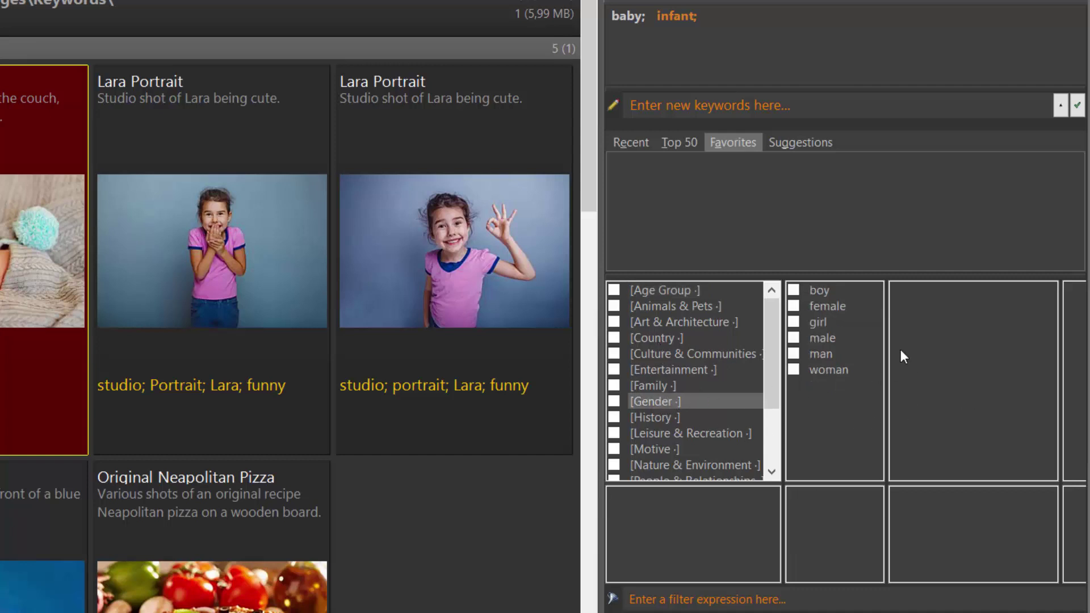
{"action": "left_click", "coordinate": [792, 290]}
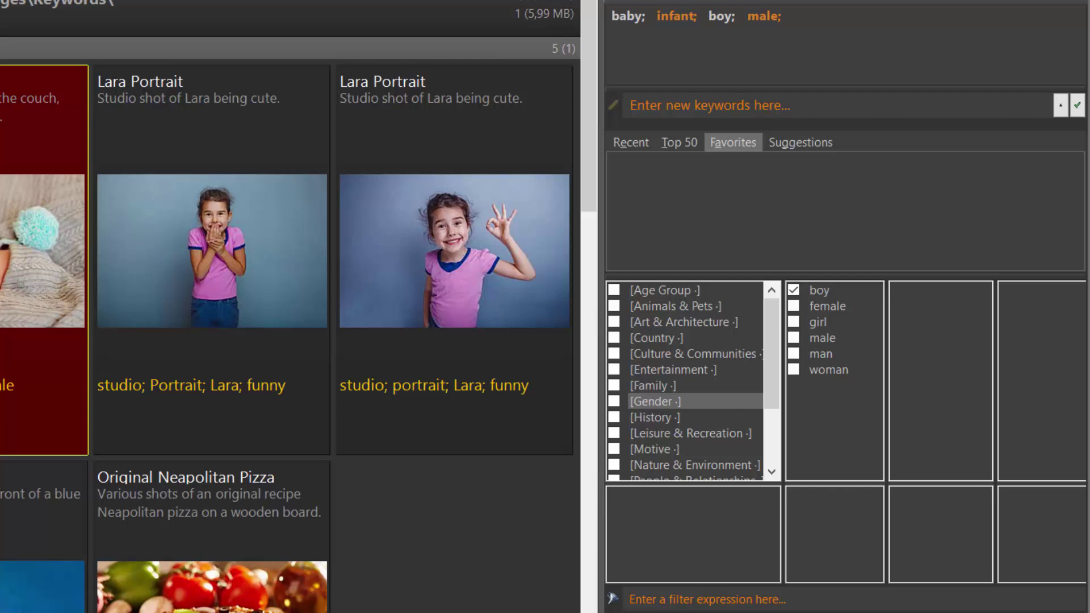
Step: Tick Indoor under Motive › Portrait and commit the new keywords to Baby Jason
{"action": "scroll", "coordinate": [693, 357], "scroll_direction": "down", "scroll_amount": 1}
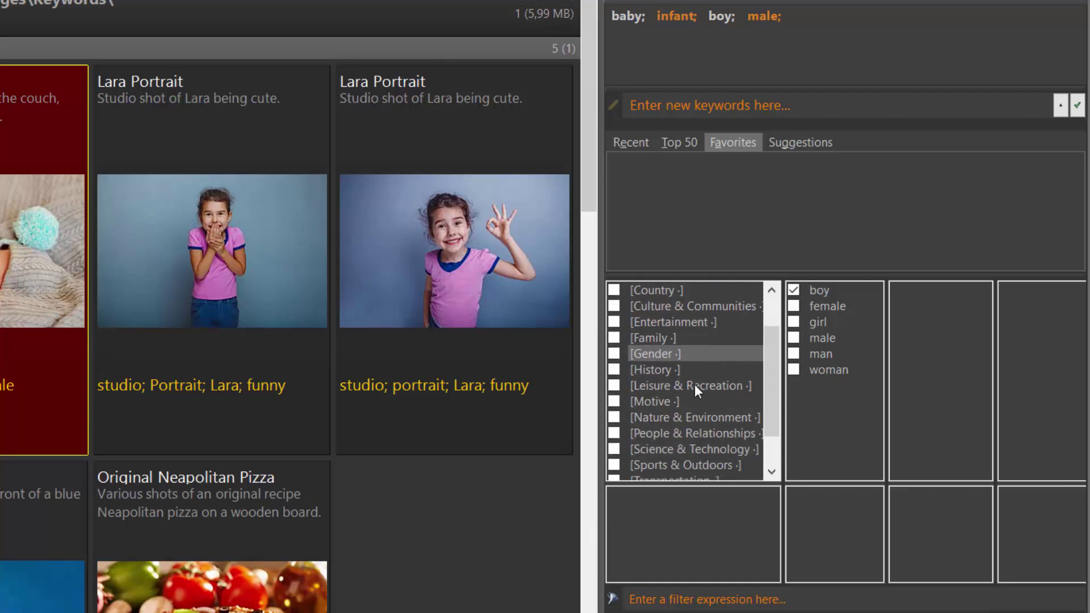
{"action": "left_click", "coordinate": [658, 405]}
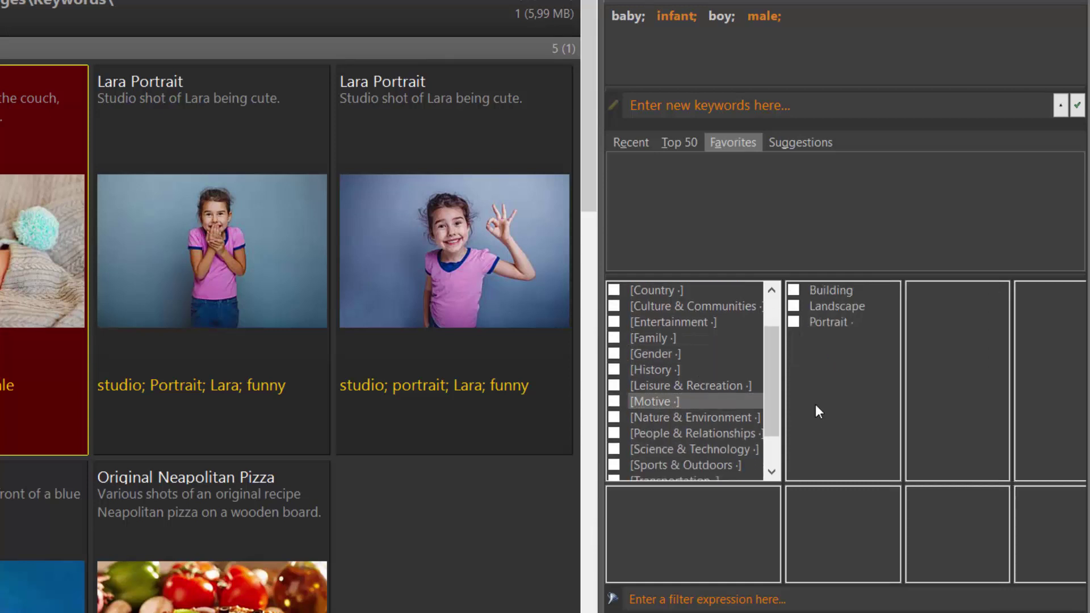
{"action": "left_click", "coordinate": [836, 324]}
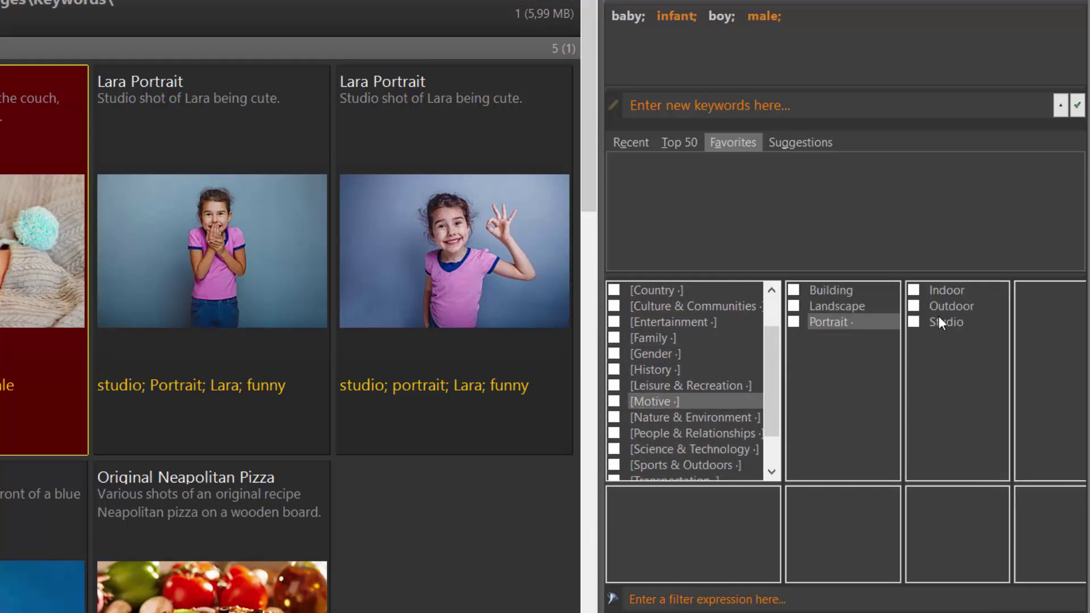
{"action": "left_click", "coordinate": [914, 291]}
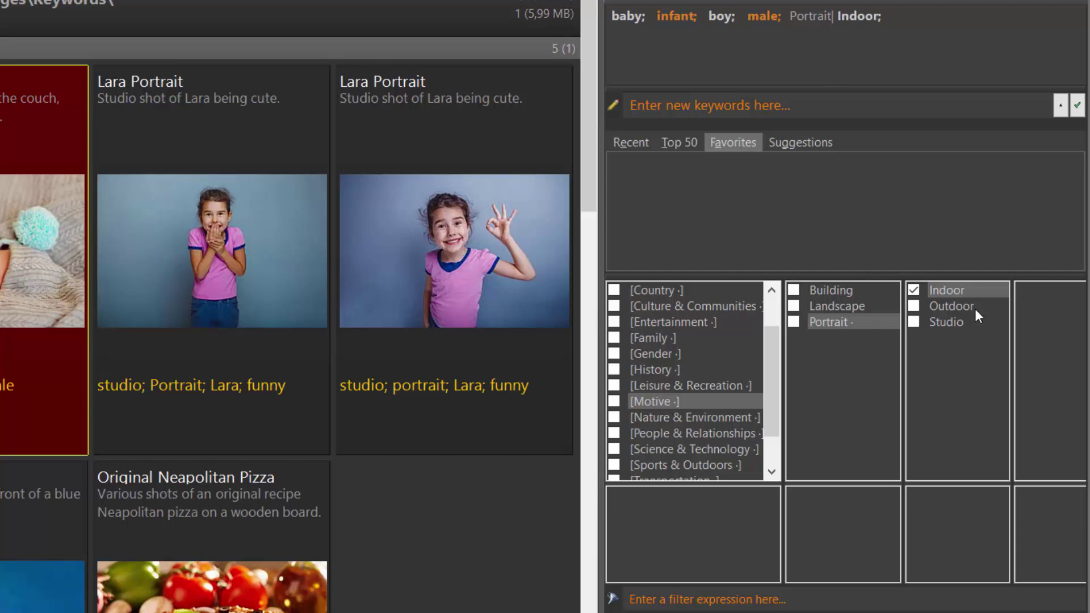
{"action": "key", "text": "alt+r"}
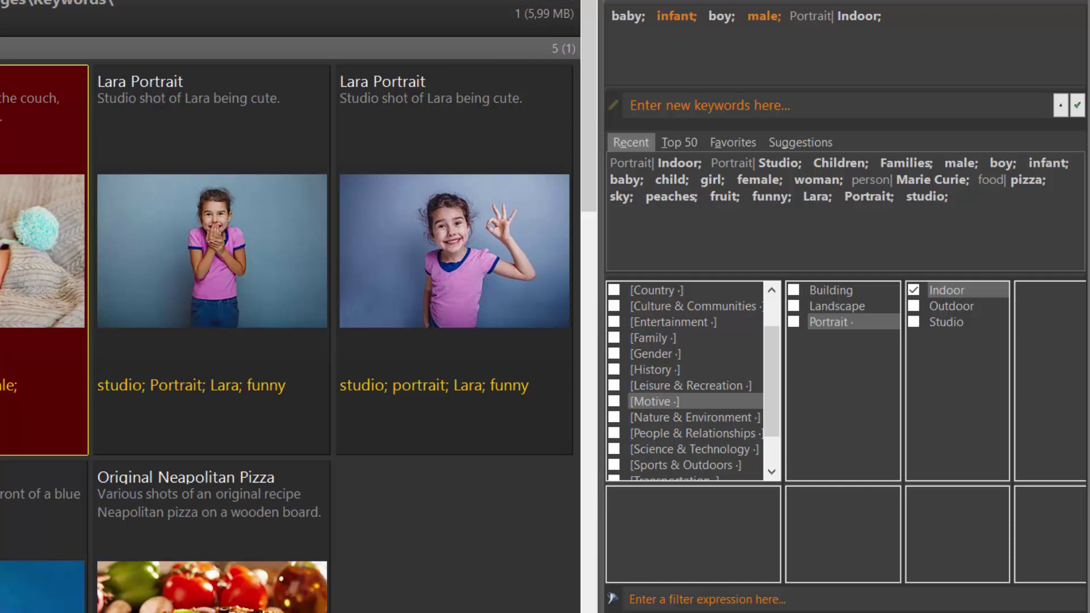
Step: Type 'family' and pick Family|Member from the autocomplete list to add it
{"action": "left_click", "coordinate": [752, 98]}
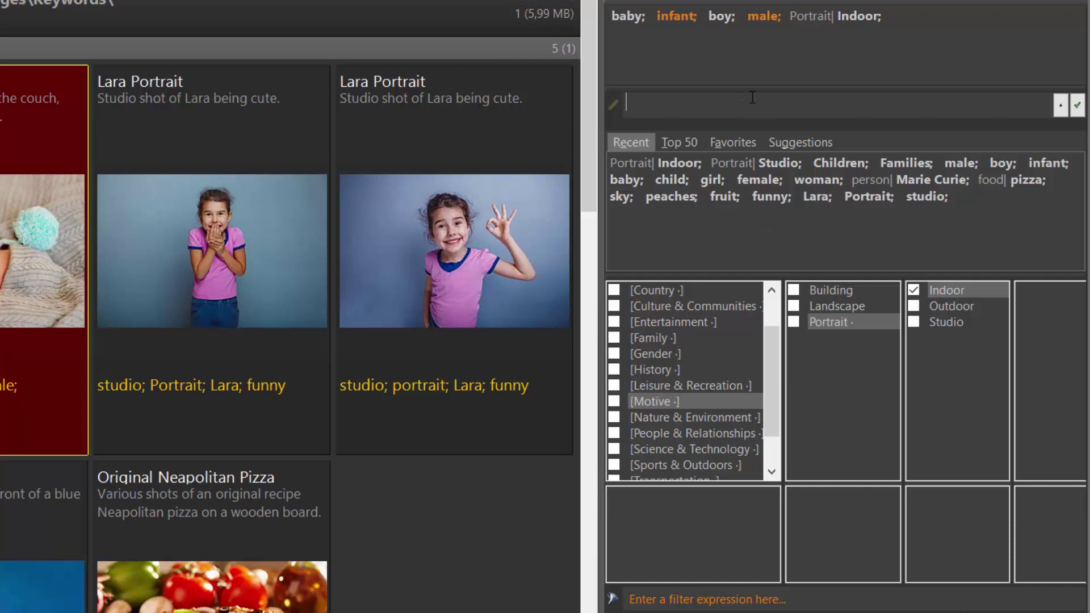
{"action": "type", "text": "por"}
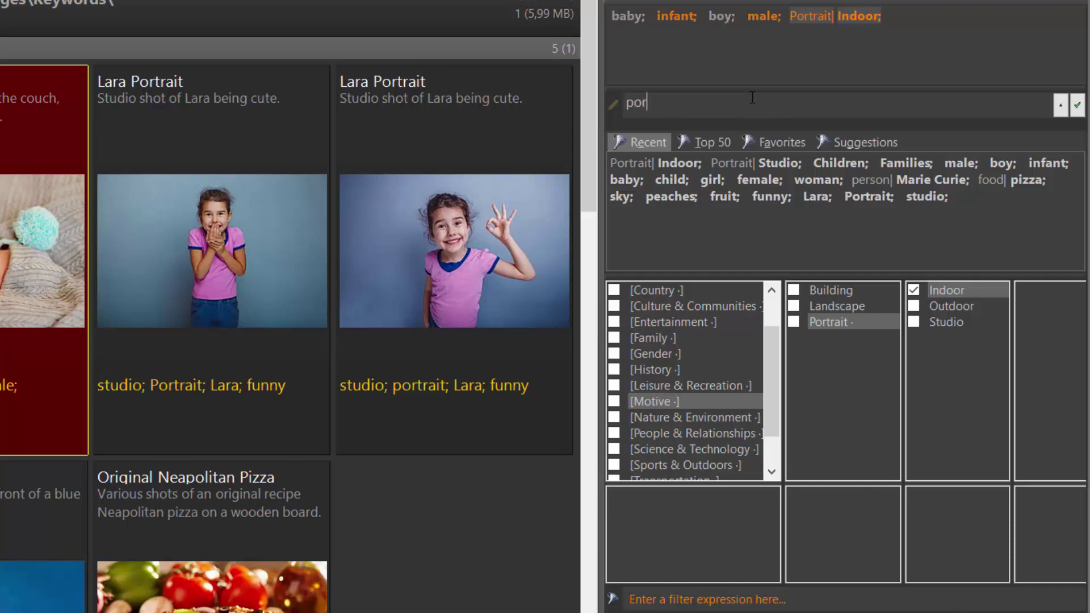
{"action": "type", "text": "trait"}
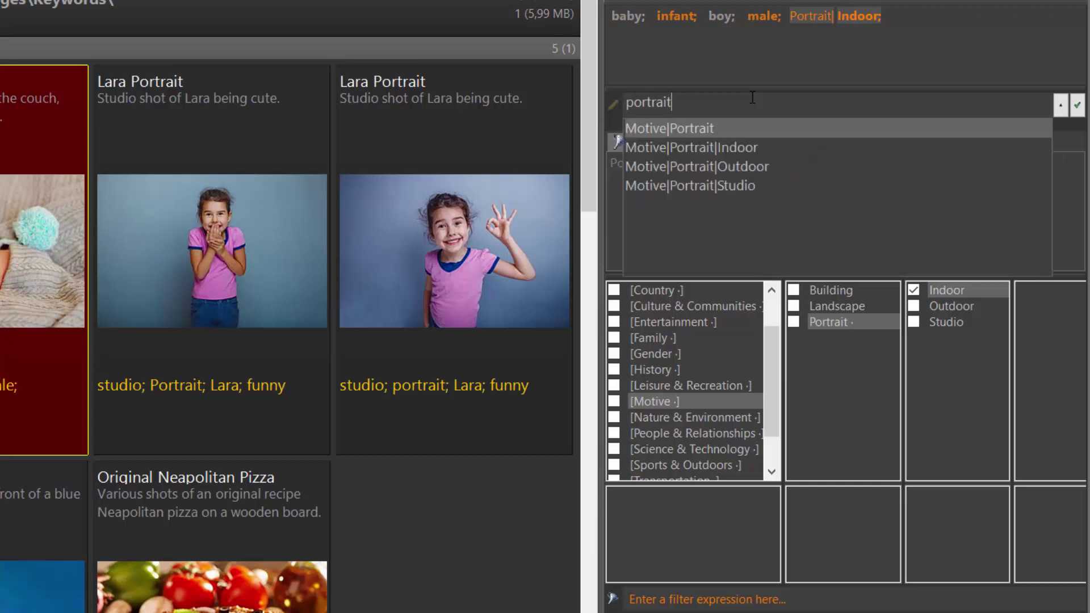
{"action": "key", "text": "Down"}
{"action": "key", "text": "Down"}
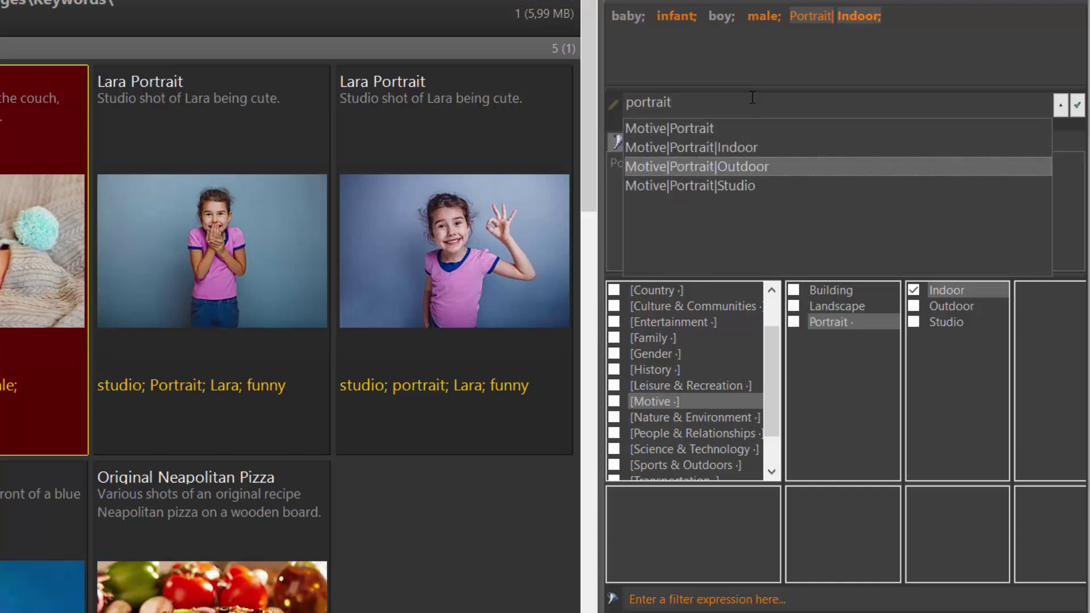
{"action": "key", "text": "Escape"}
{"action": "key", "text": "BackSpace"}
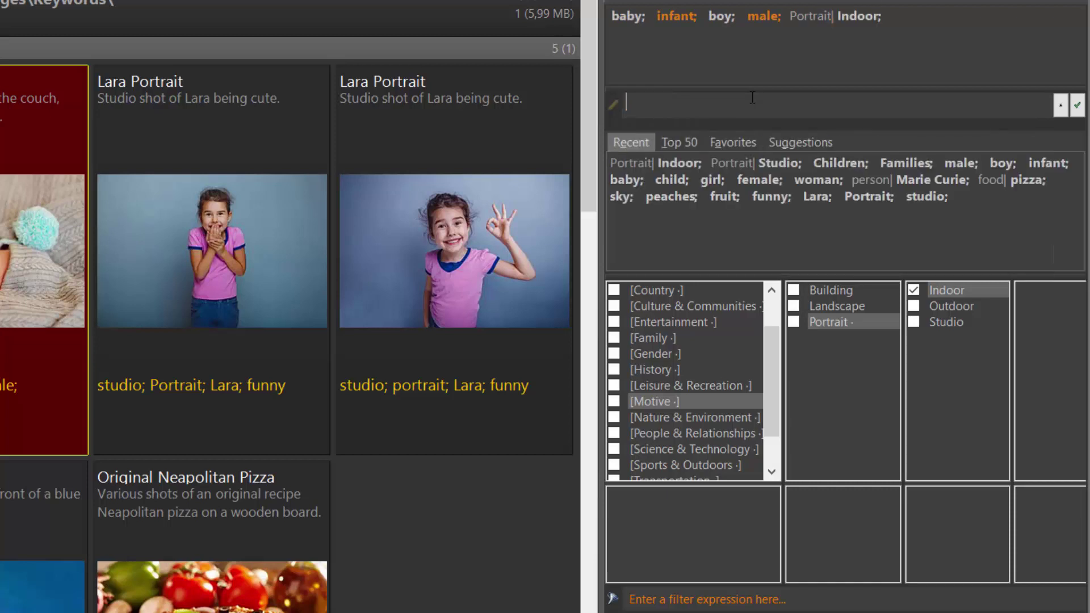
{"action": "type", "text": "family"}
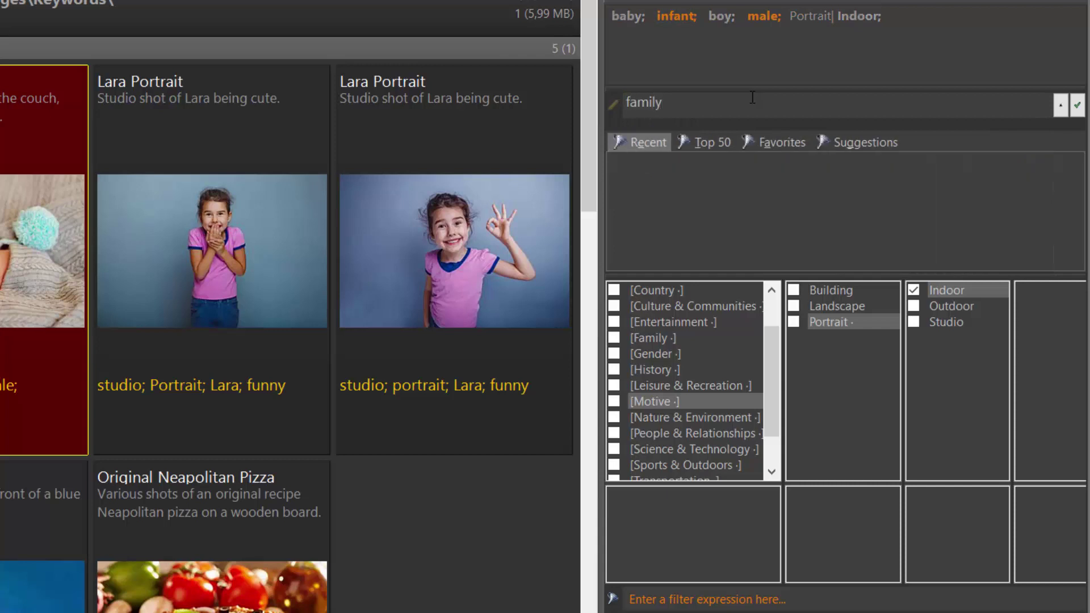
{"action": "key", "text": "Down"}
{"action": "key", "text": "Down"}
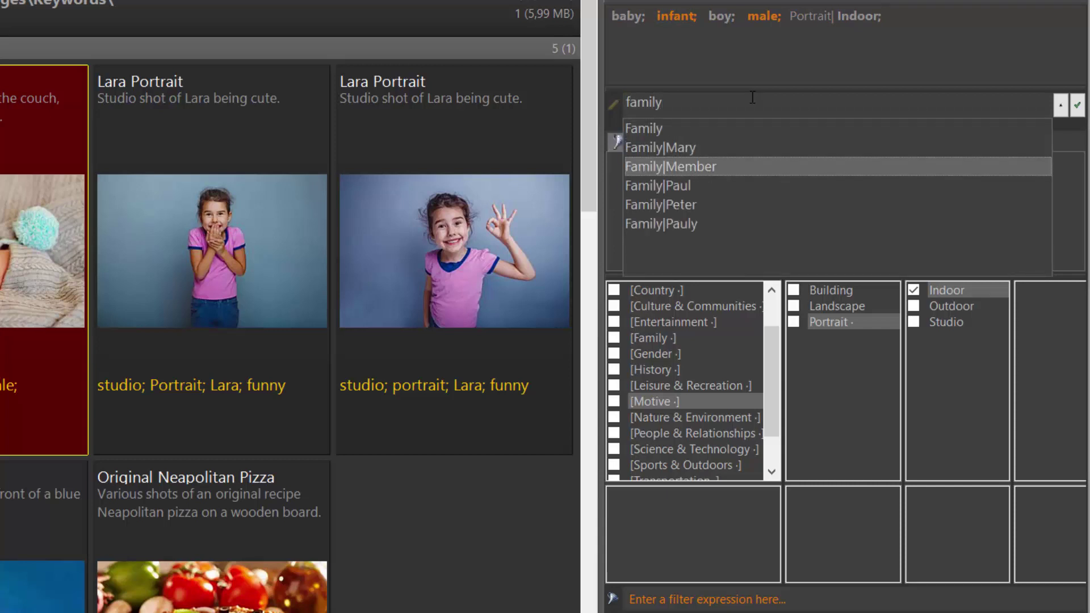
{"action": "key", "text": "Return"}
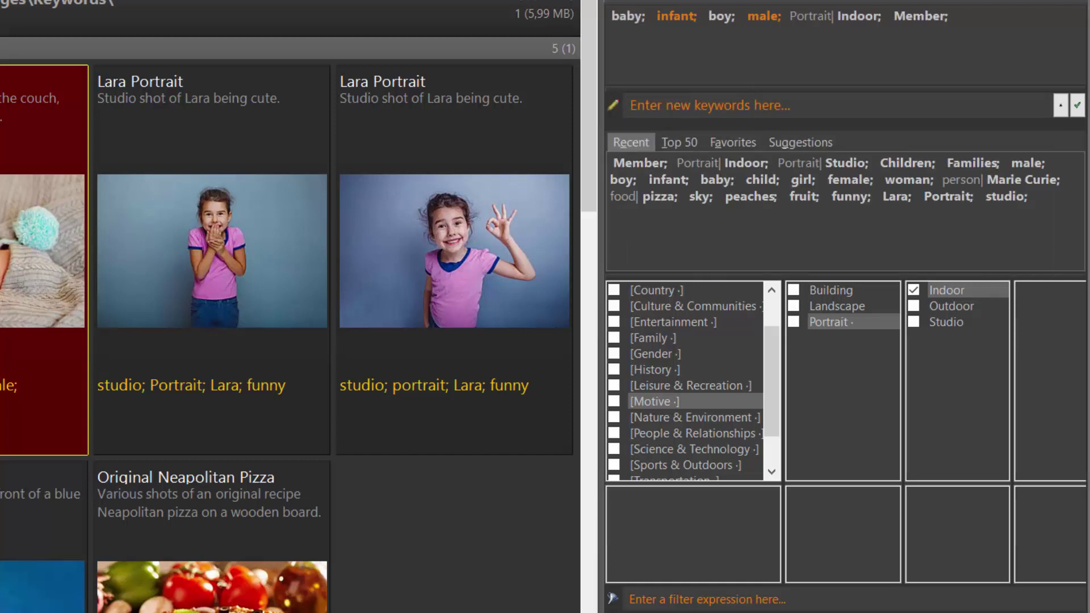
{"action": "left_click", "coordinate": [724, 594]}
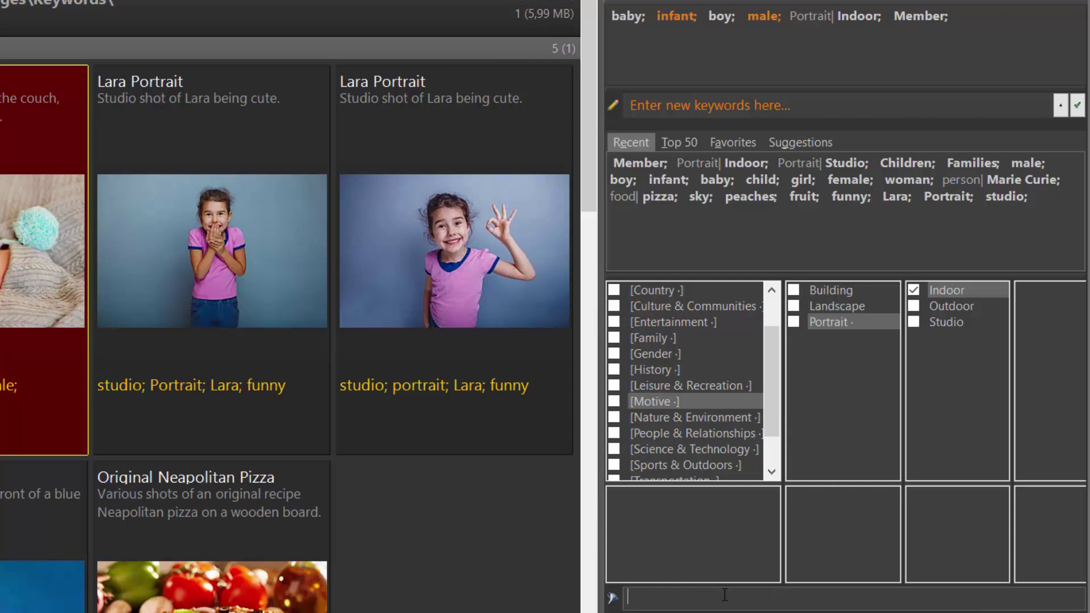
{"action": "type", "text": "mountain"}
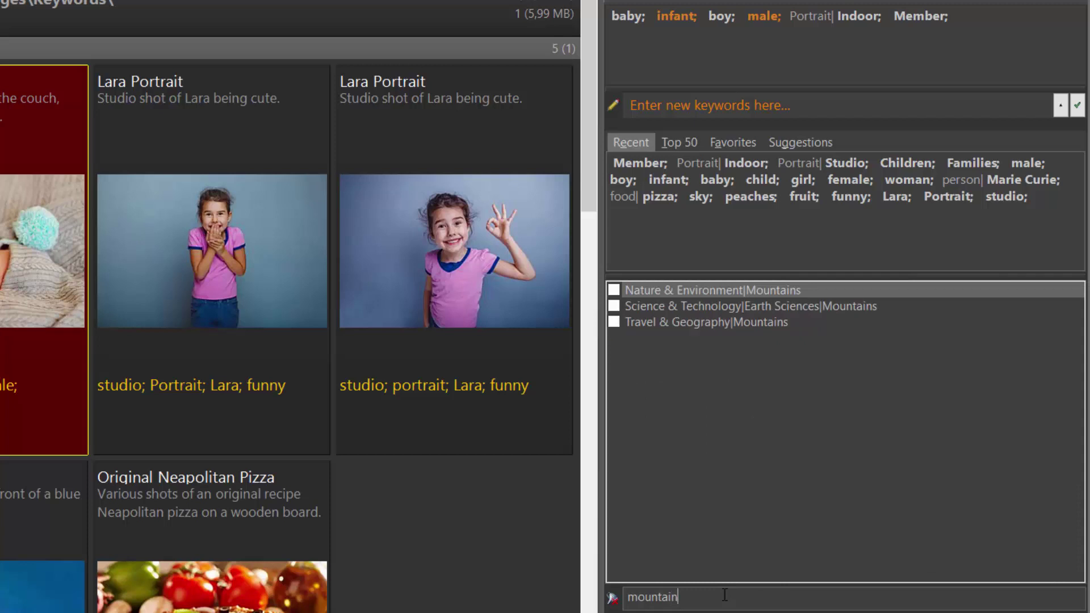
{"action": "key", "text": "ctrl+a"}
{"action": "key", "text": "BackSpace"}
{"action": "type", "text": "family"}
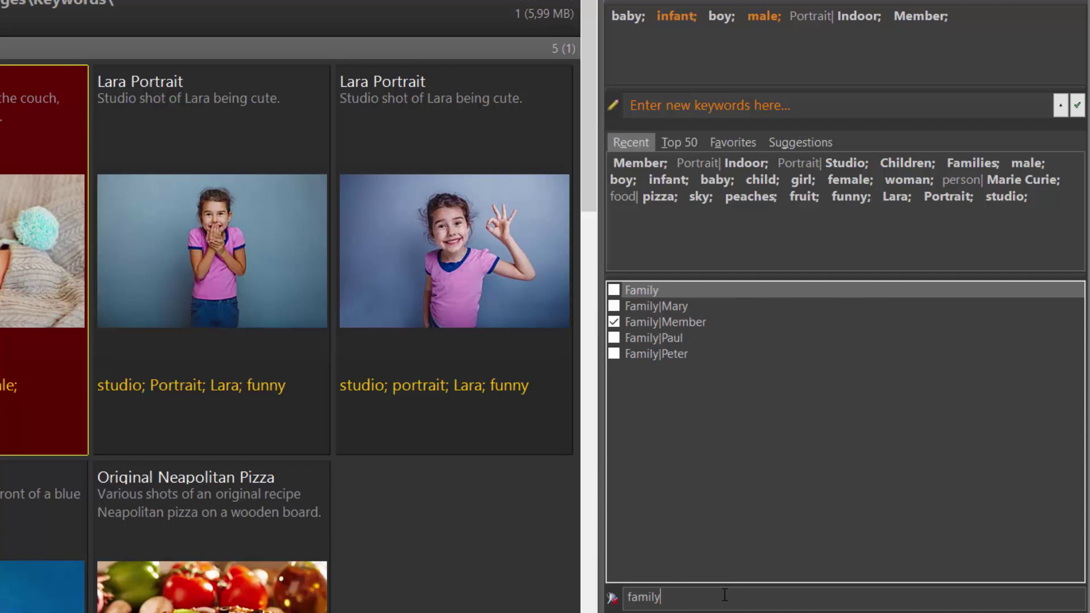
{"action": "key", "text": "Escape"}
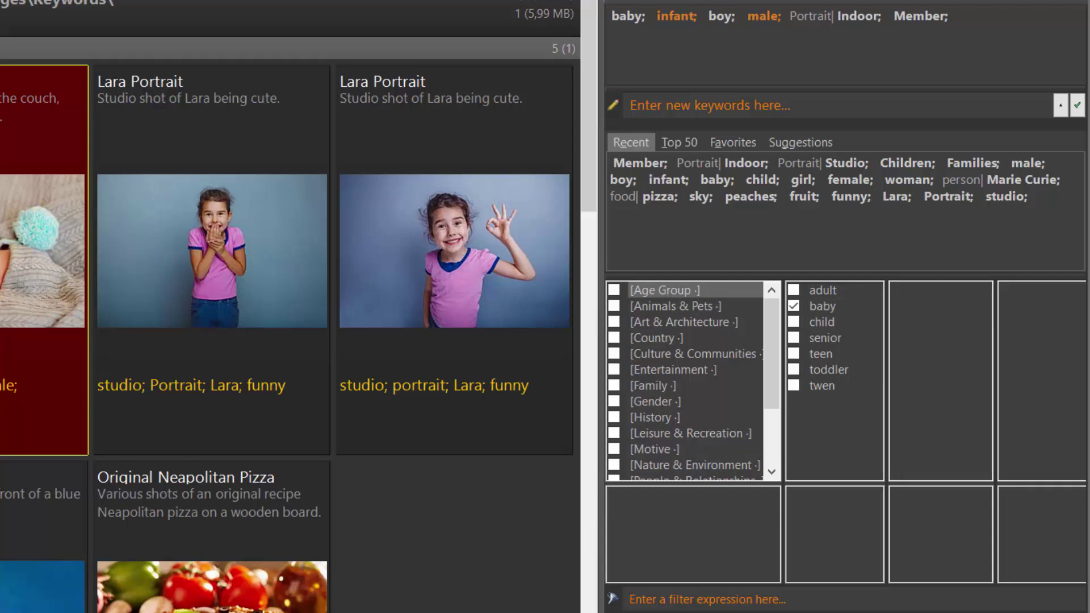
Step: Locate the Portrait|Indoor keyword in the thesaurus and add it to the thesaurus
{"action": "right_click", "coordinate": [836, 19]}
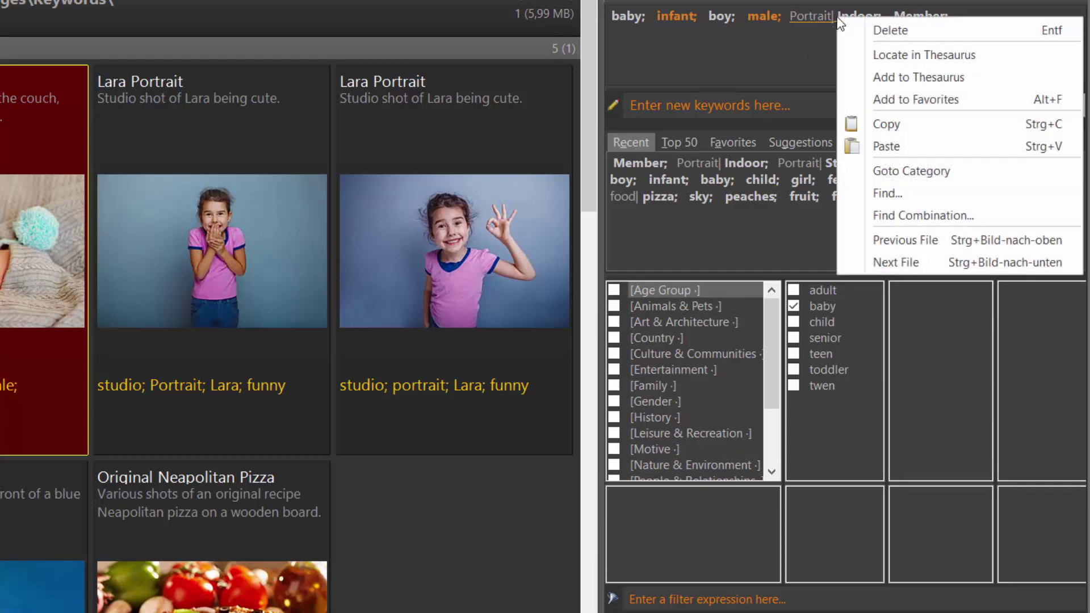
{"action": "left_click", "coordinate": [934, 54]}
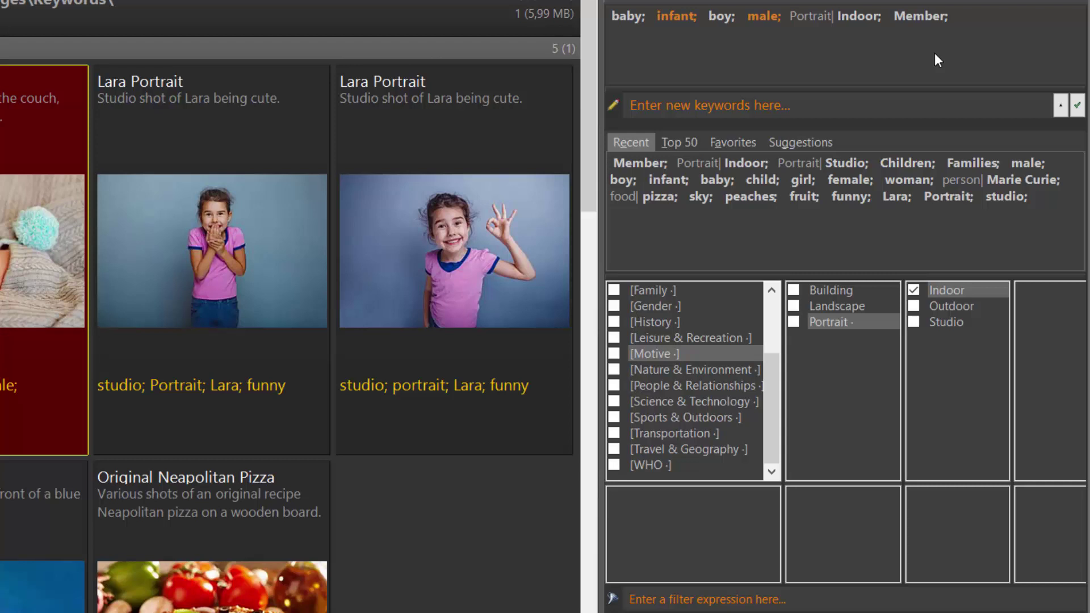
{"action": "right_click", "coordinate": [836, 16]}
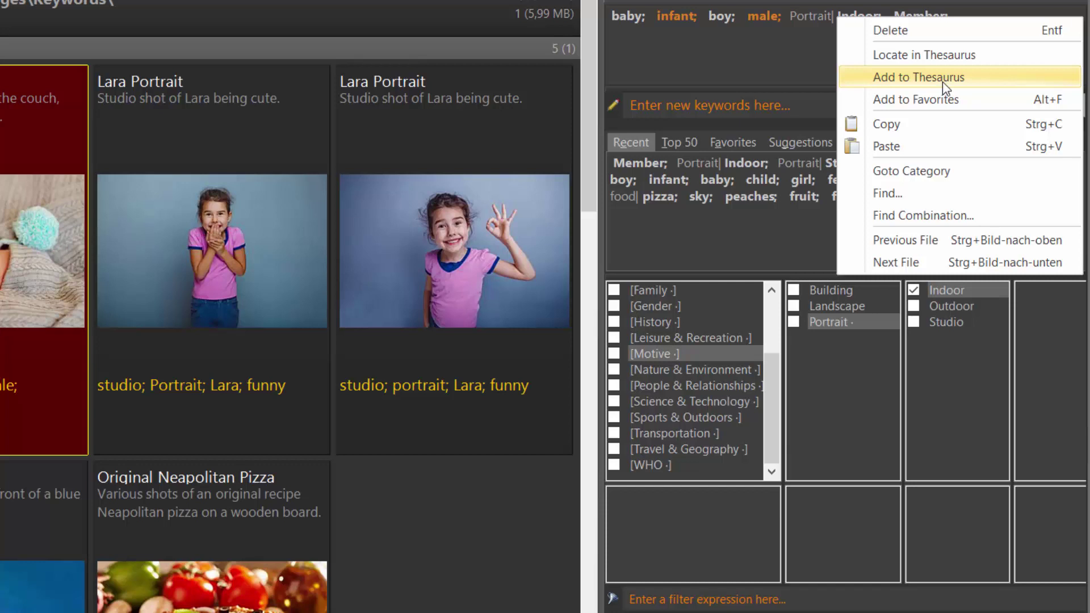
{"action": "left_click", "coordinate": [942, 81]}
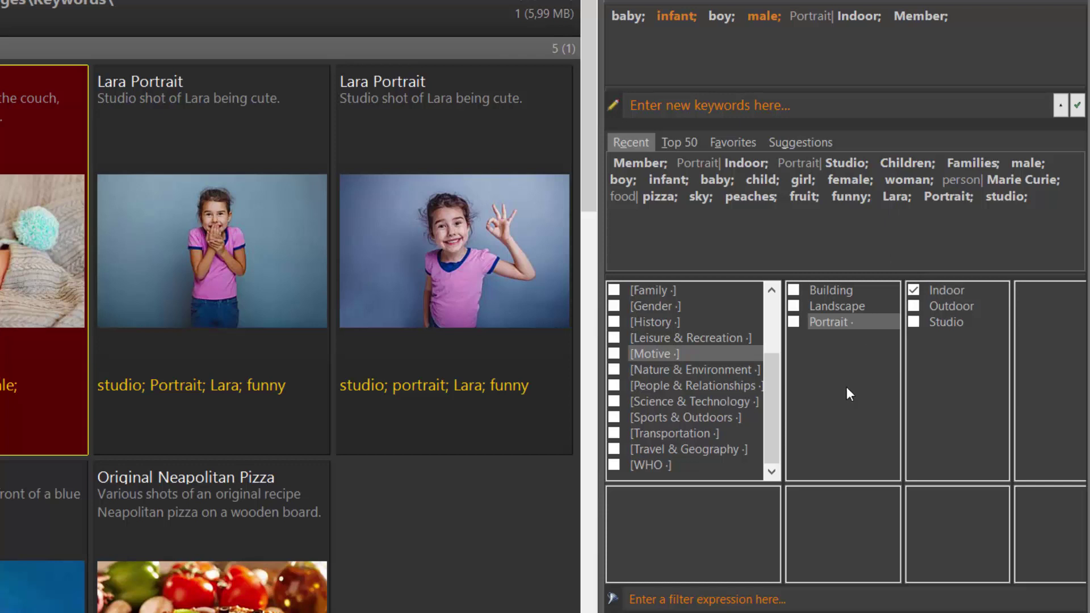
Step: Add a new 'Sports' element beside Portrait under Motive, ticking then unticking it
{"action": "right_click", "coordinate": [825, 356]}
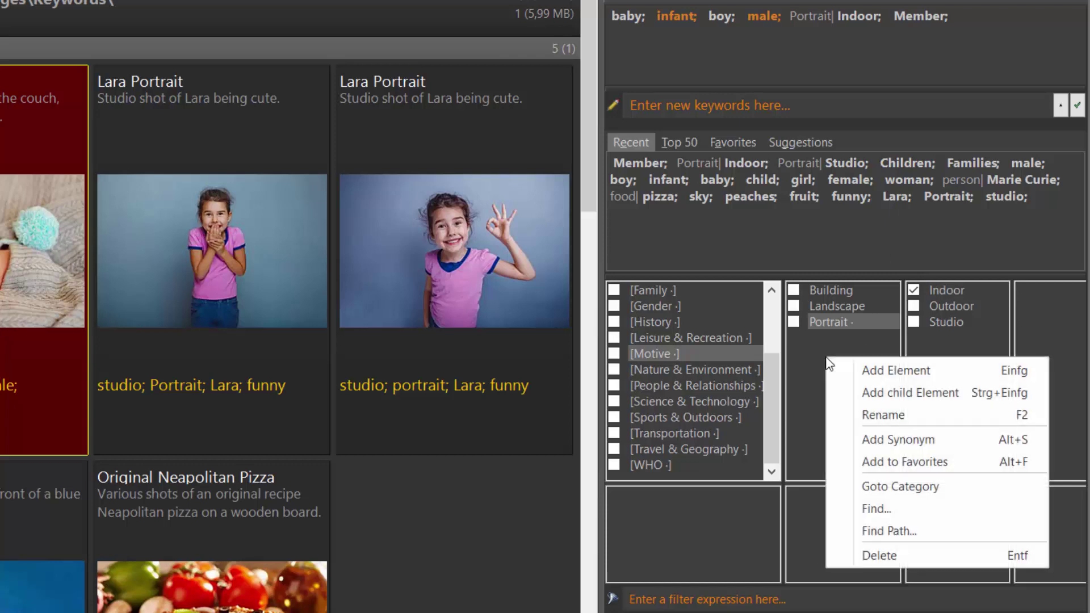
{"action": "left_click", "coordinate": [868, 370]}
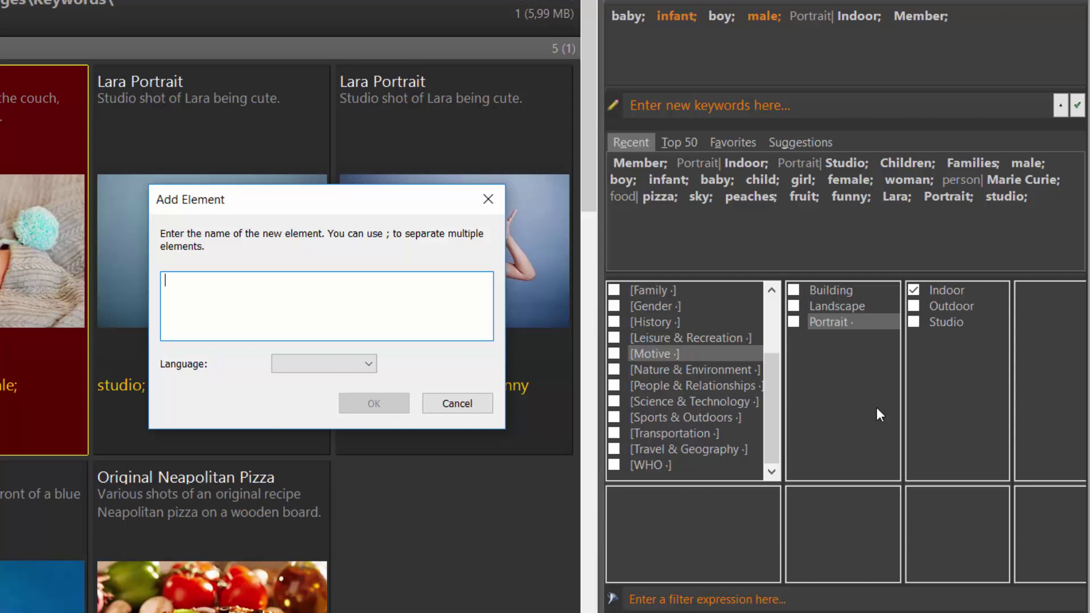
{"action": "type", "text": "Sports"}
{"action": "key", "text": "Return"}
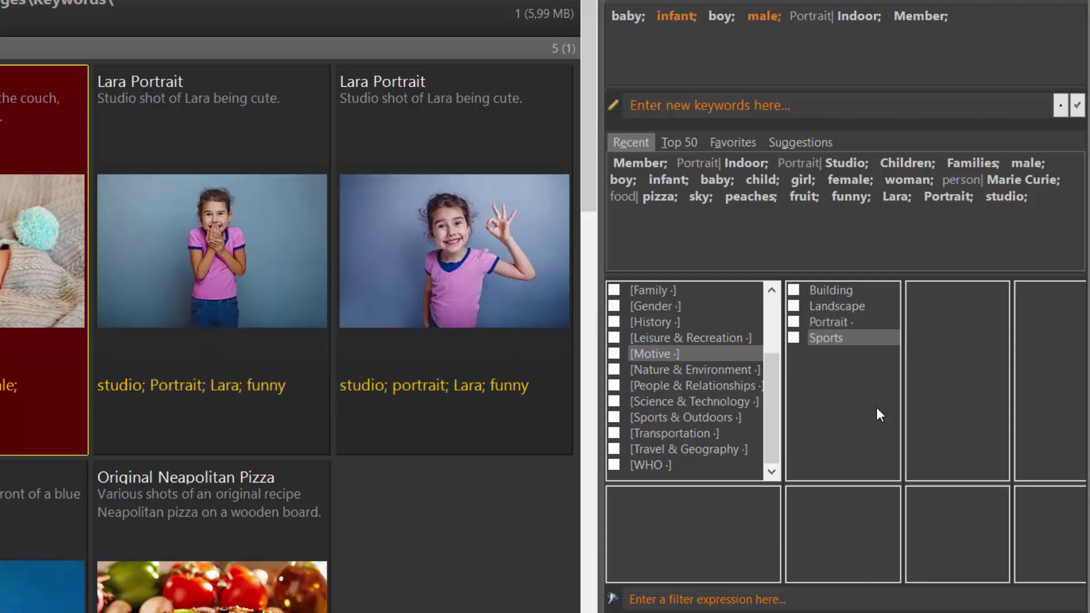
{"action": "left_click", "coordinate": [793, 339]}
{"action": "left_click", "coordinate": [792, 340]}
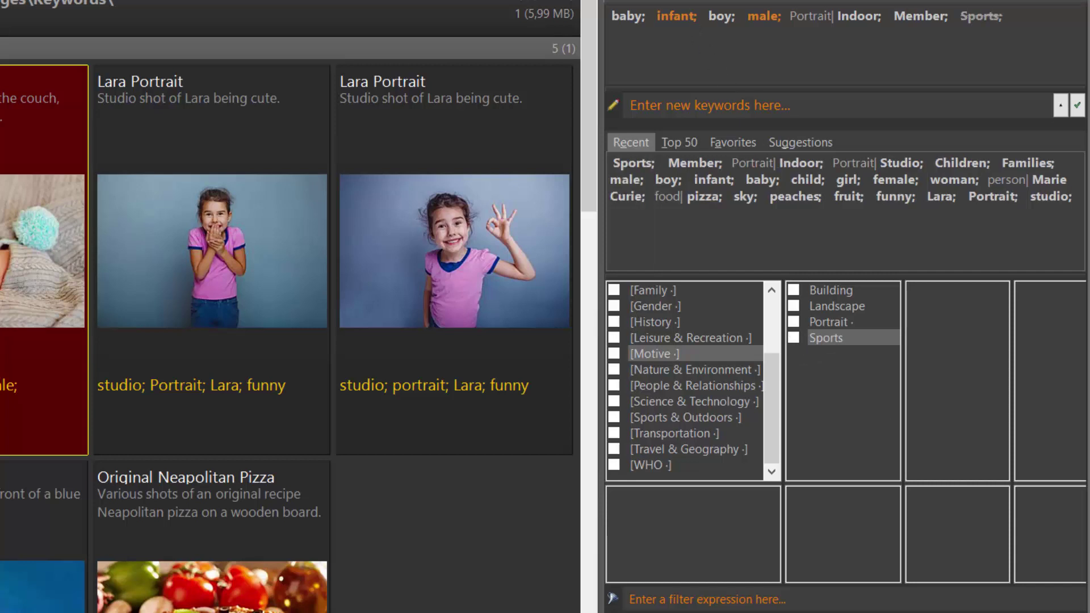
Step: Bring up IMatch Help for the Keywords panel and scroll down to Frequent Tasks
{"action": "key", "text": "F1"}
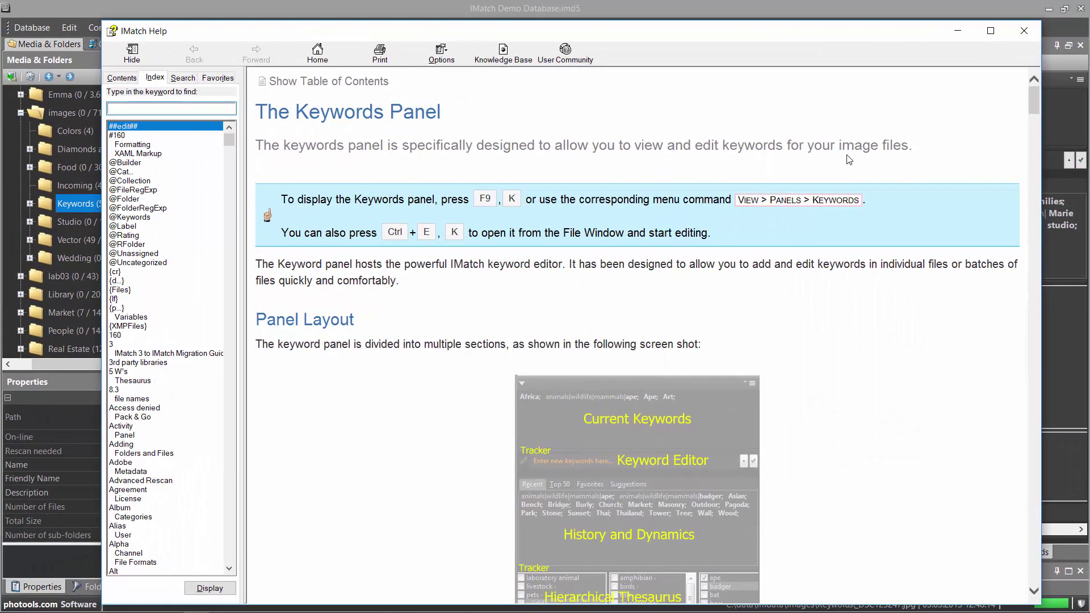
{"action": "scroll", "coordinate": [849, 159], "scroll_direction": "down", "scroll_amount": 15}
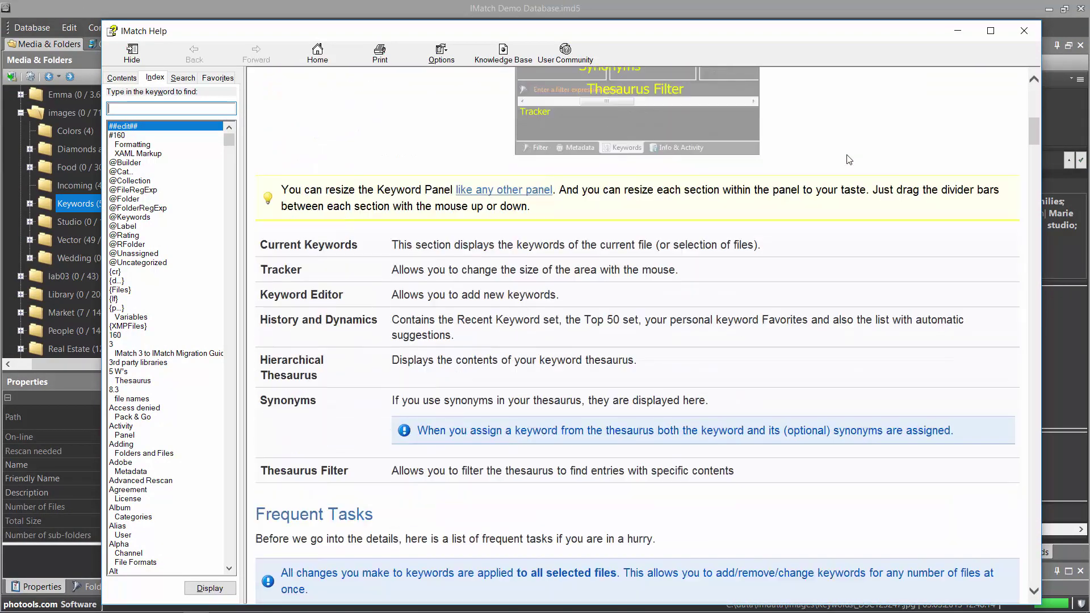
{"action": "scroll", "coordinate": [848, 159], "scroll_direction": "down", "scroll_amount": 4}
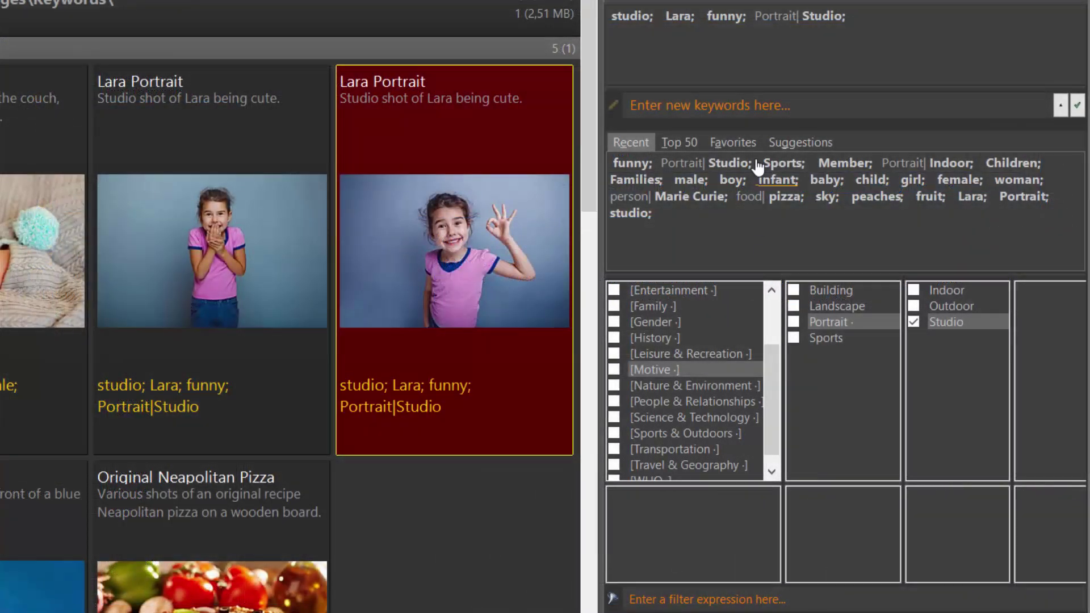
Step: Find all five files tagged 'funny', then close the Keywords results tab
{"action": "right_click", "coordinate": [726, 20]}
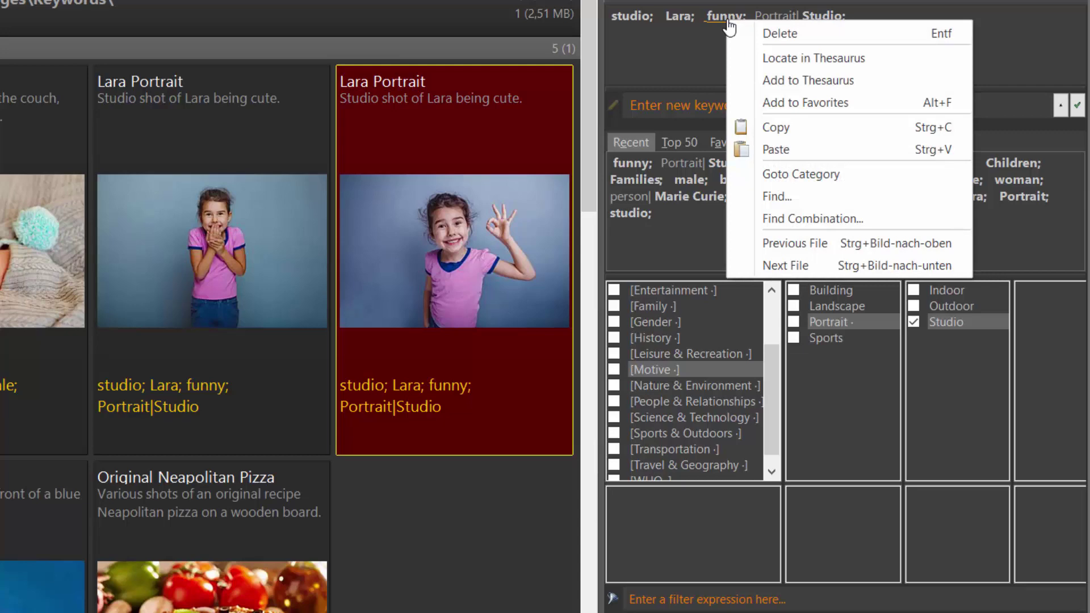
{"action": "left_click", "coordinate": [804, 194]}
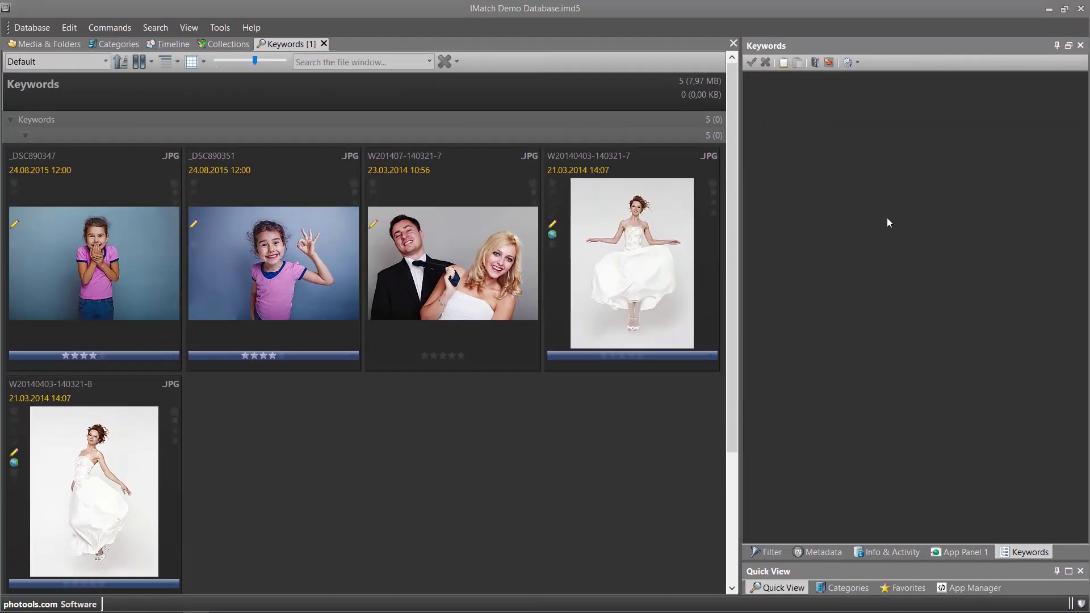
{"action": "left_click", "coordinate": [323, 43]}
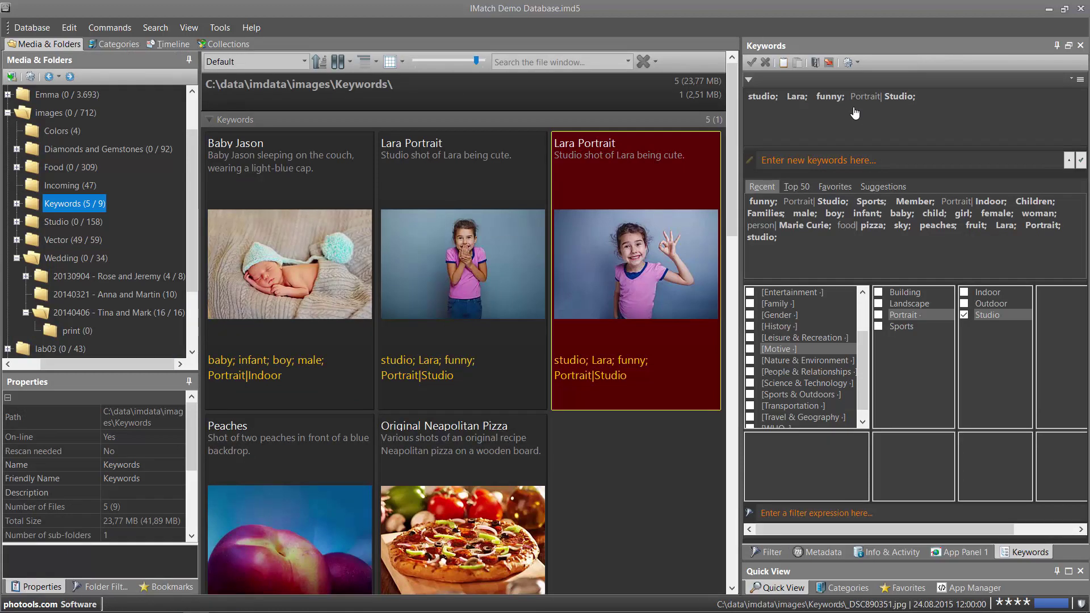
Step: Use Find Combination on the photo's keywords to list the two Lara Portrait files
{"action": "right_click", "coordinate": [834, 98]}
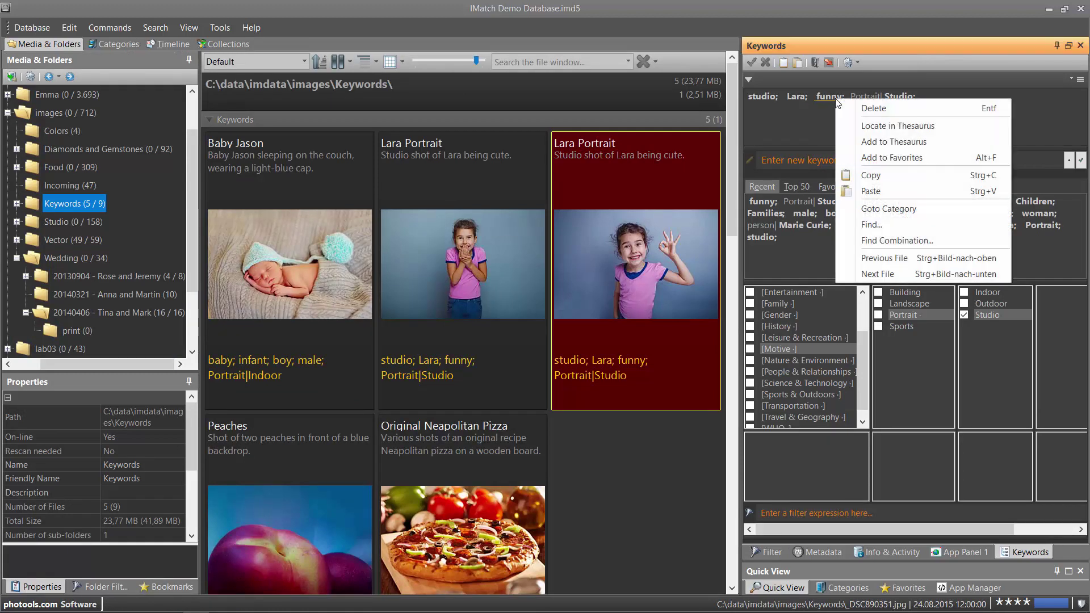
{"action": "left_click", "coordinate": [912, 240]}
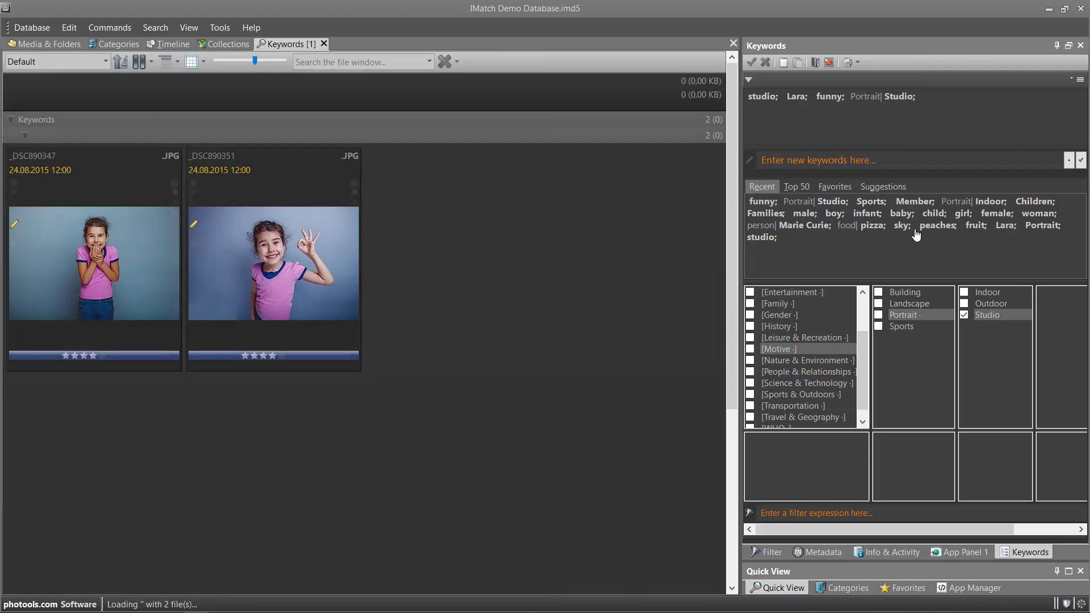